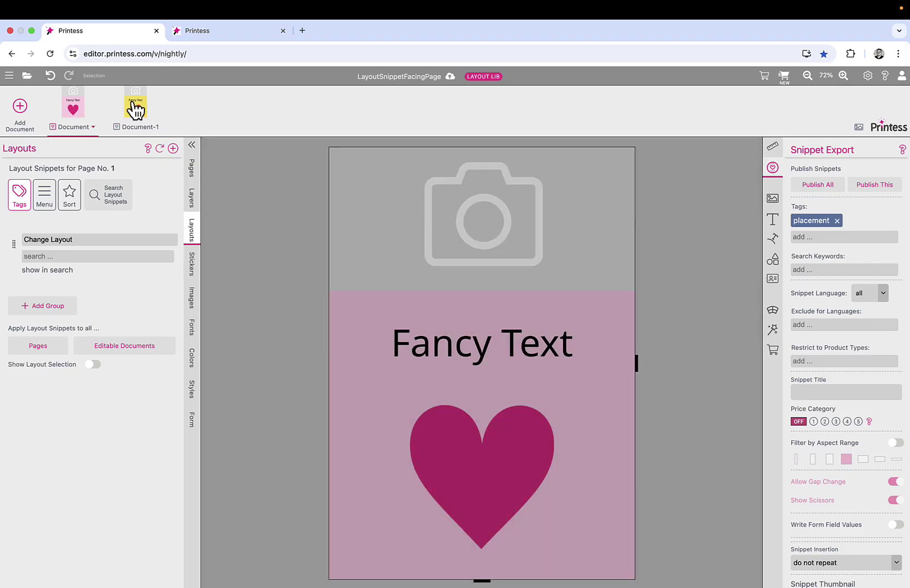
View the yellow layout document, and in the blank LayoutSnippetOrigin template add an image placeholder stretched across the full page width.
left_click(133, 109)
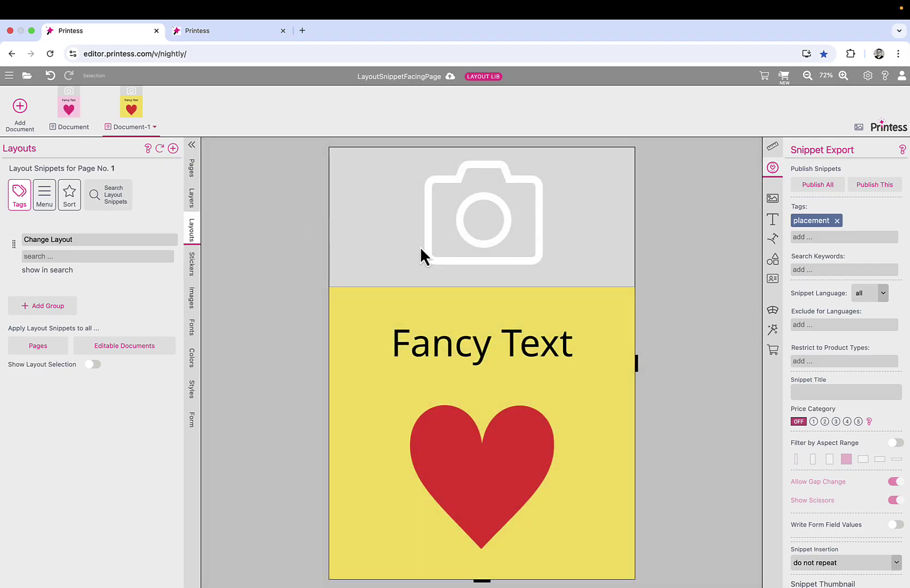
left_click(225, 37)
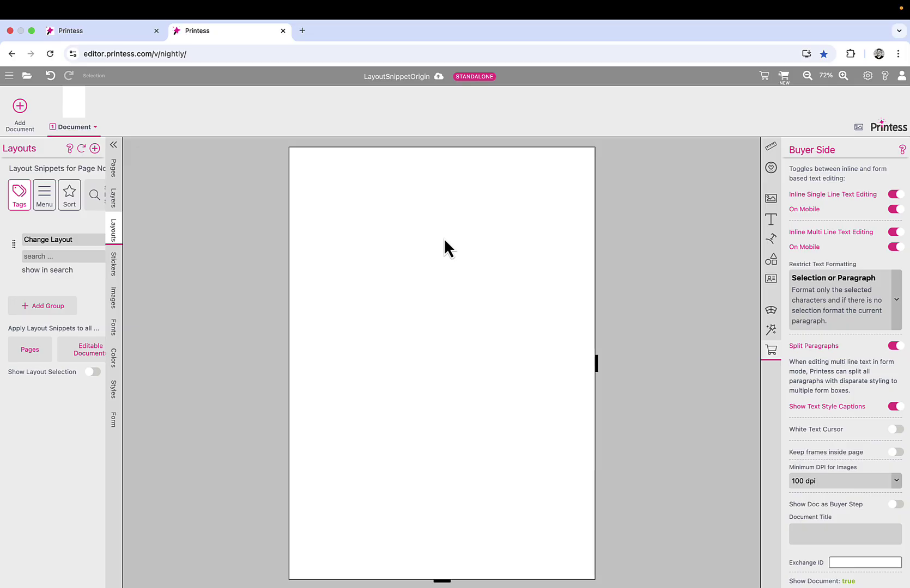
left_click(771, 201)
left_click(803, 256)
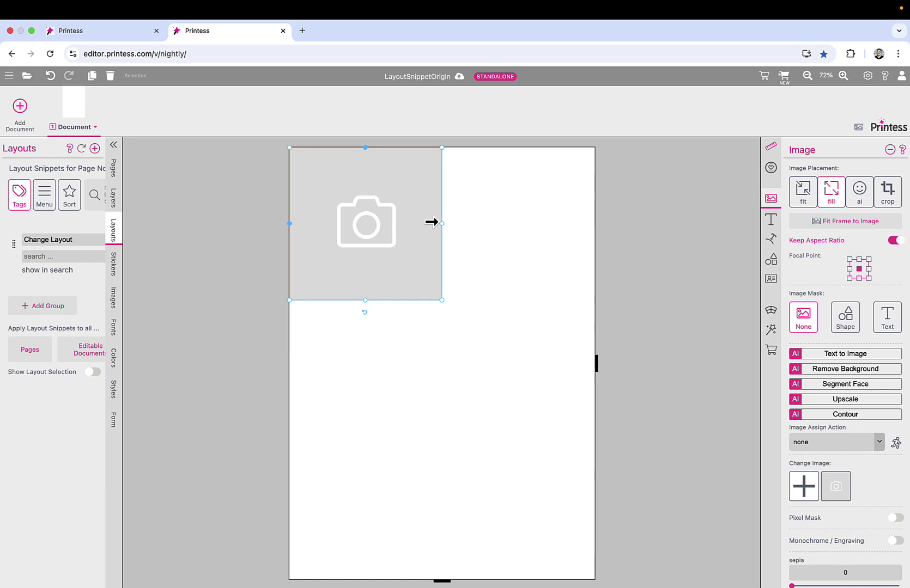
left_click_drag(442, 223, 594, 224)
left_click(535, 368)
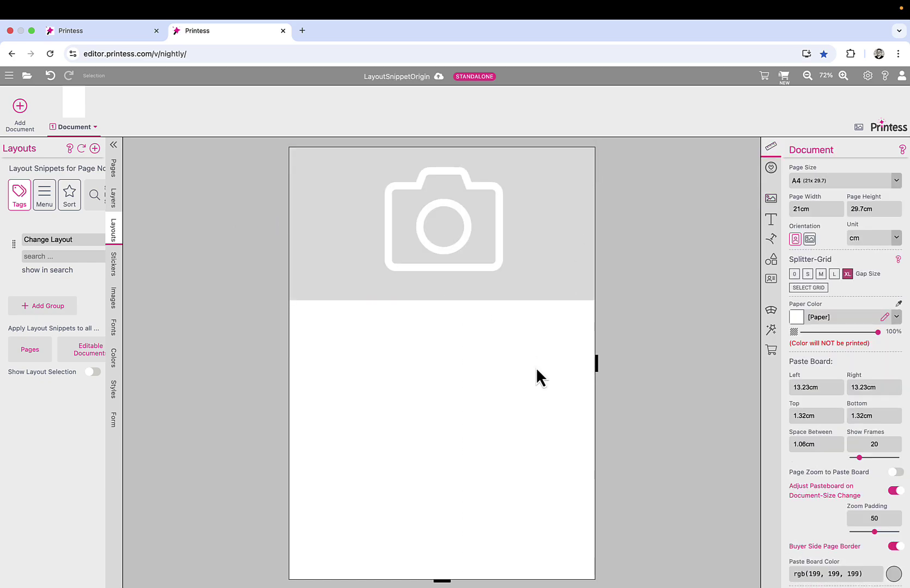
Add a square shape and make it cover the whole page by turning Dock to Bleed on and off again.
left_click(773, 261)
left_click(801, 240)
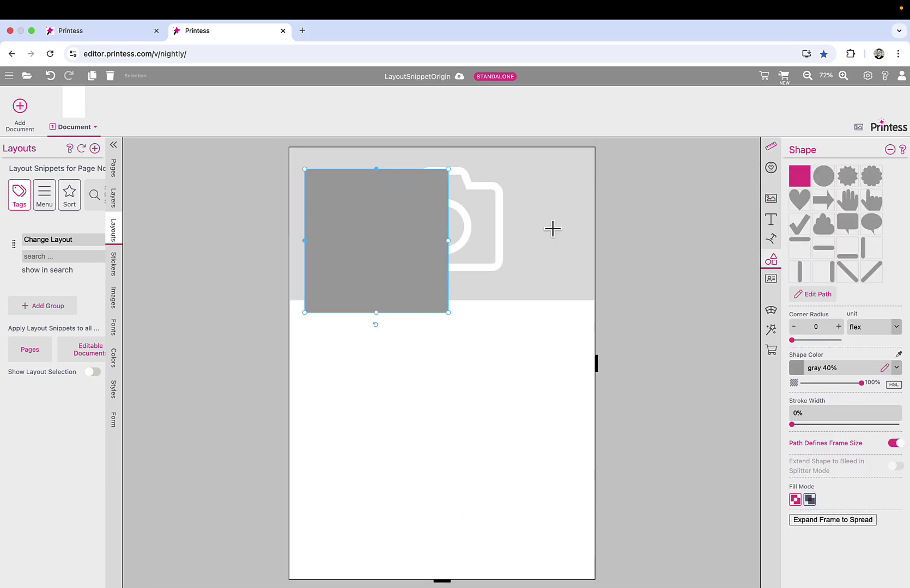
left_click_drag(404, 264, 388, 243)
left_click(770, 149)
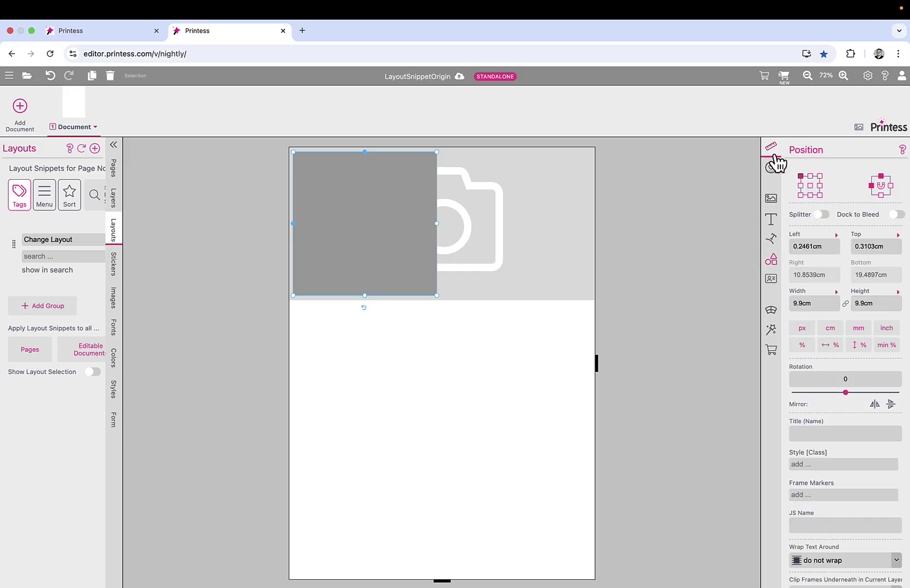
left_click(895, 214)
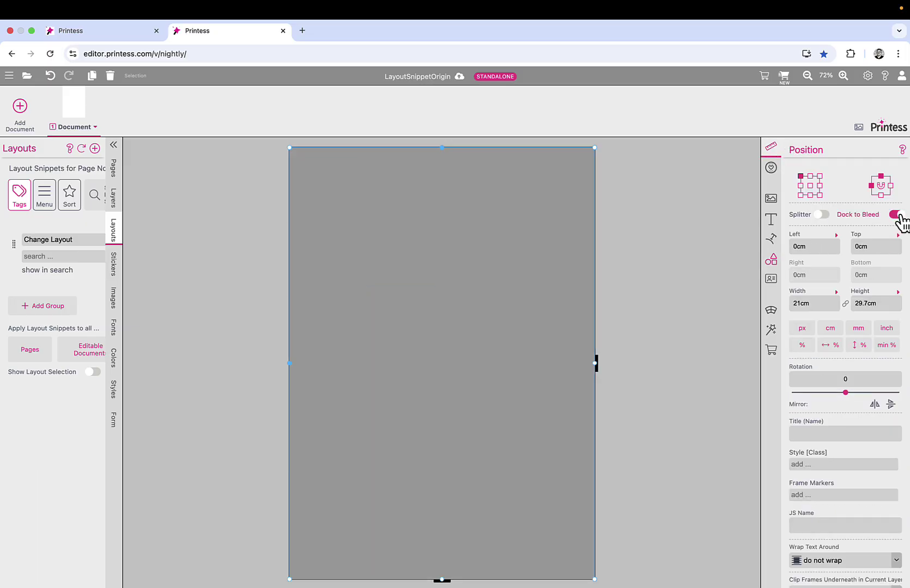
left_click(897, 215)
Send the full-page rectangle behind the image placeholder and set its shape color to Apple green.
right_click(542, 303)
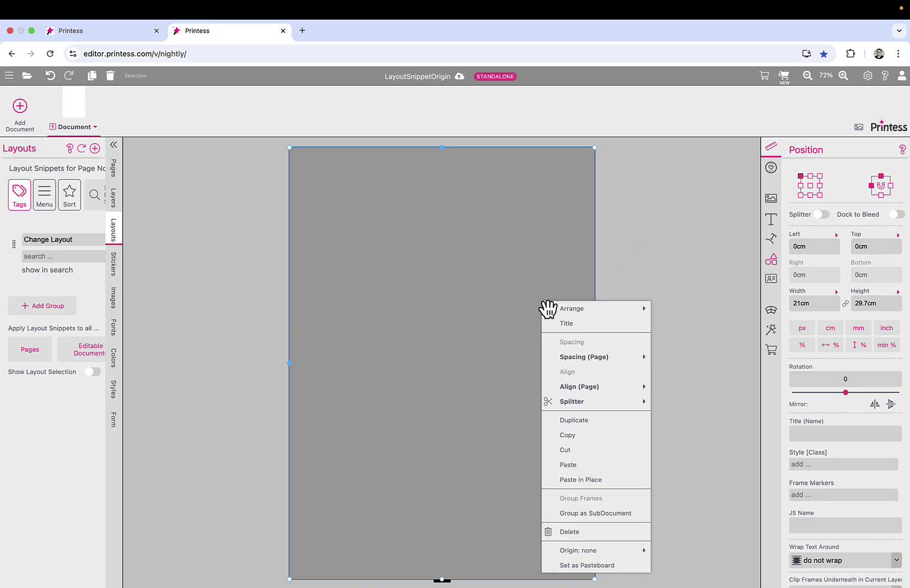
mouse_move(588, 315)
left_click(689, 321)
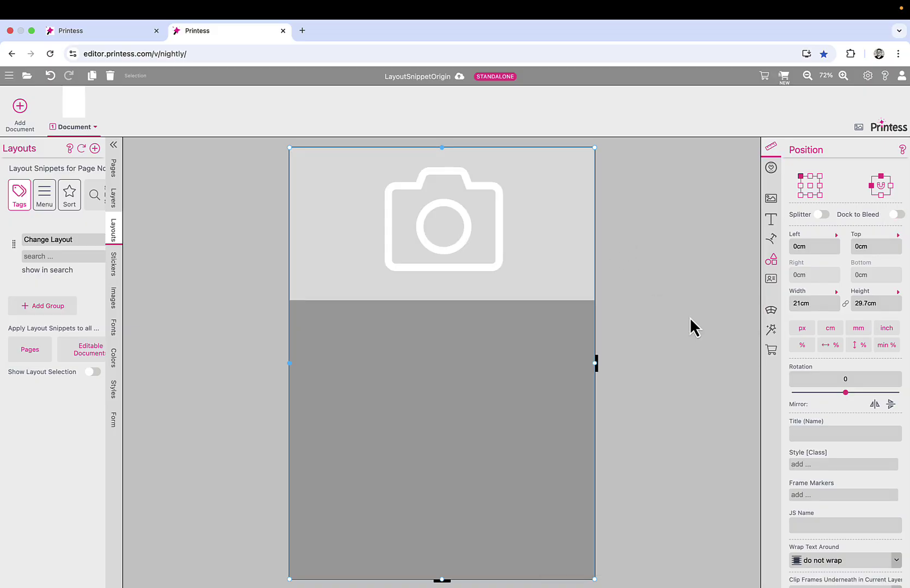
left_click(773, 265)
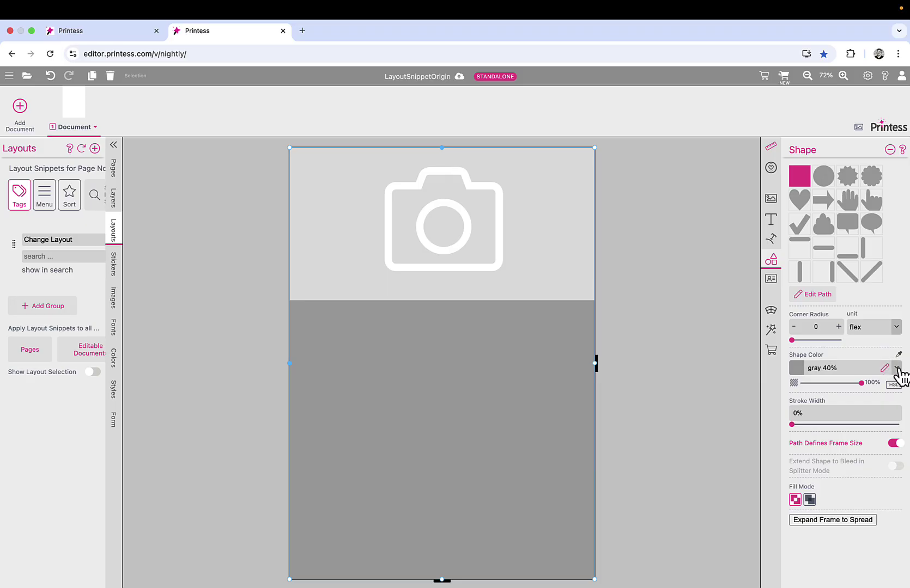
left_click(897, 369)
scroll(855, 235, "down", 8)
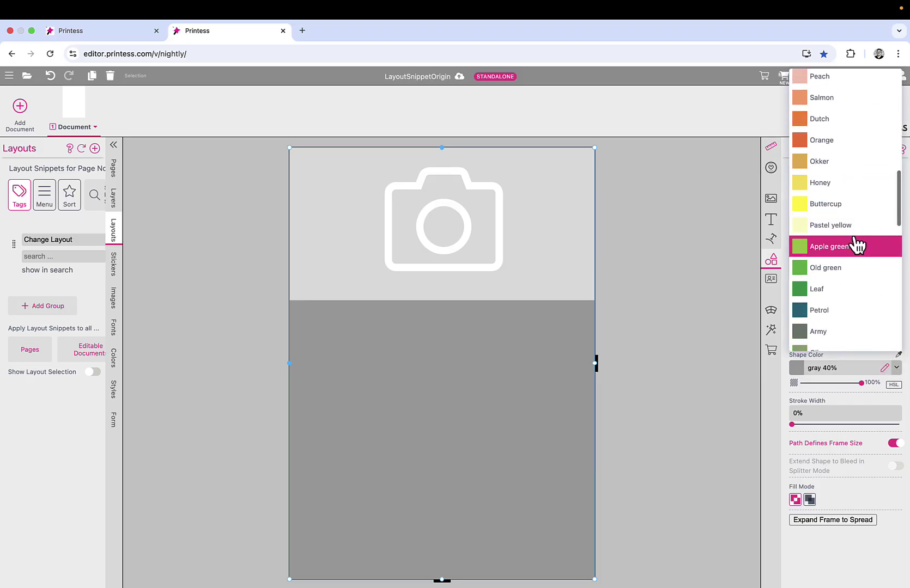
left_click(854, 246)
left_click(651, 299)
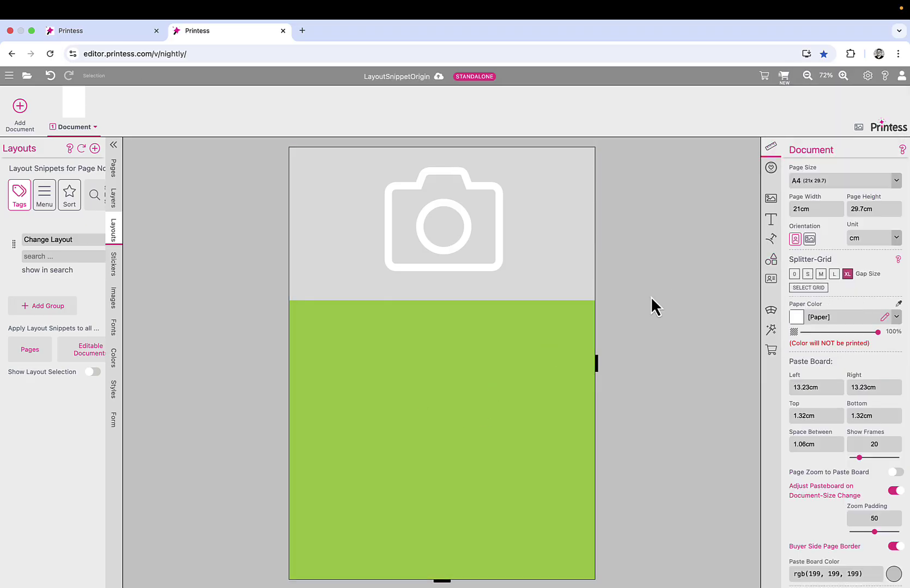
Add a scalloped circle shape centered in the lower part of the page and color it Mint.
left_click(771, 261)
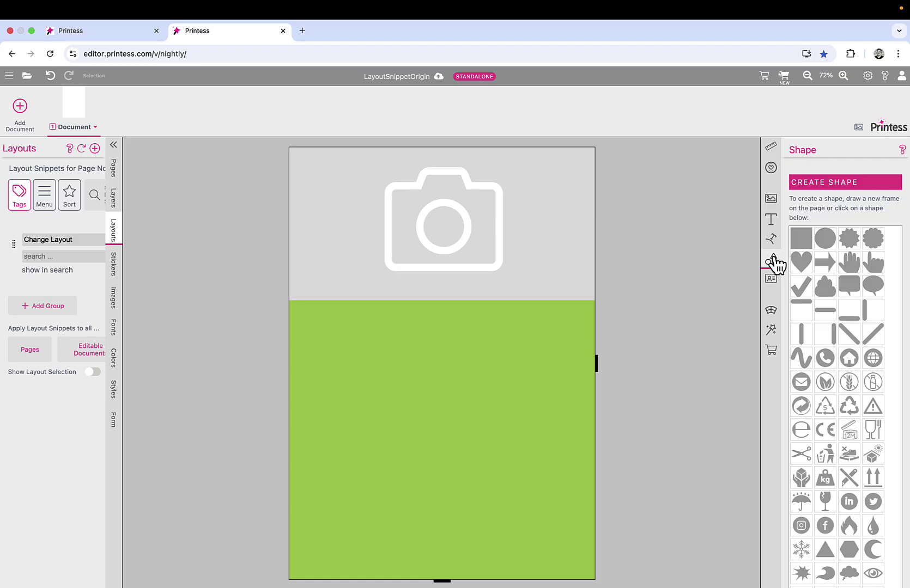
left_click(871, 244)
left_click_drag(368, 250, 434, 470)
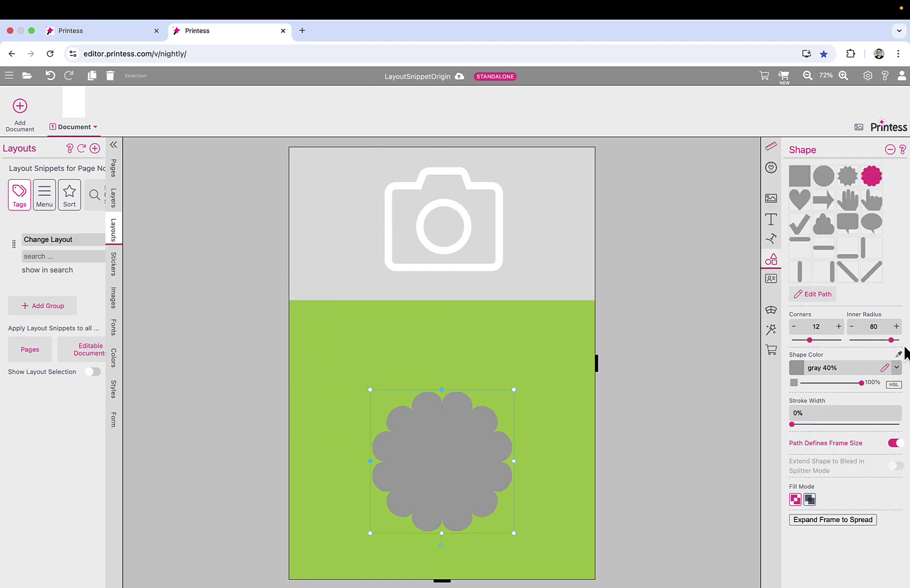
left_click(896, 368)
scroll(853, 294, "down", 8)
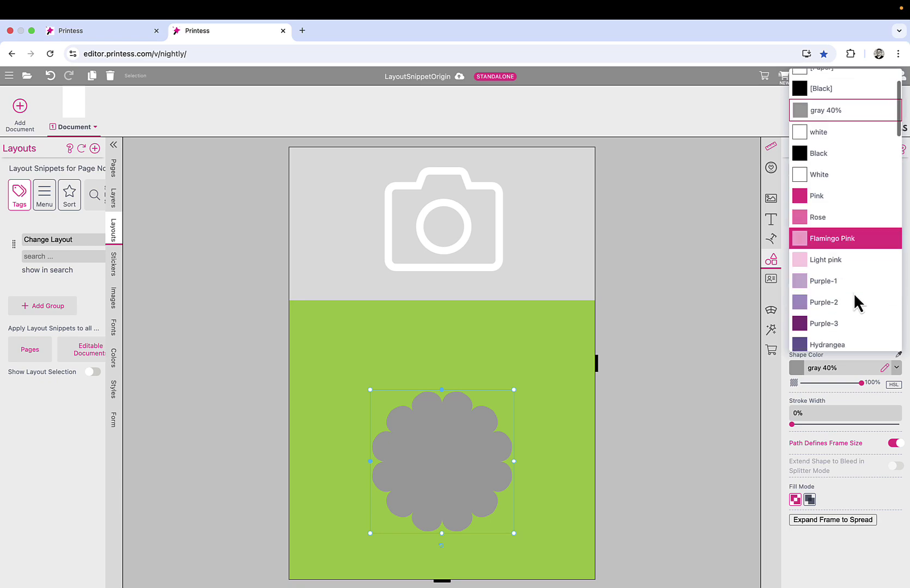
left_click(847, 312)
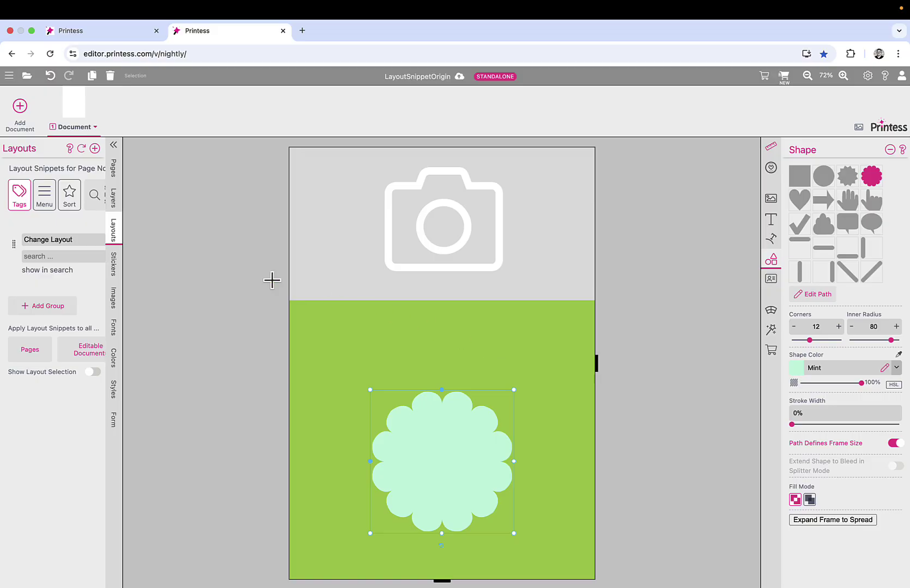
left_click(178, 252)
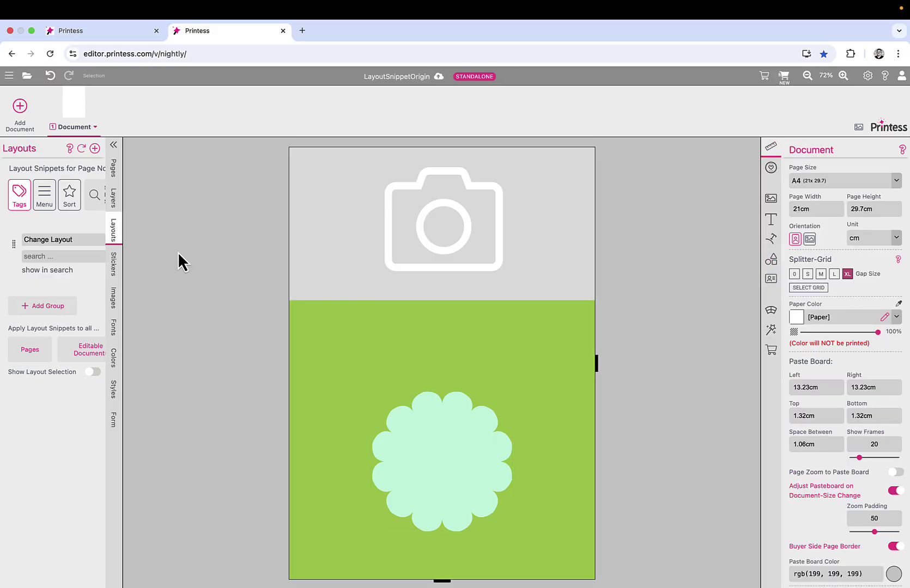
Assign the placement tag to the Change Layout group of the layout snippets.
left_click(33, 256)
type("pla")
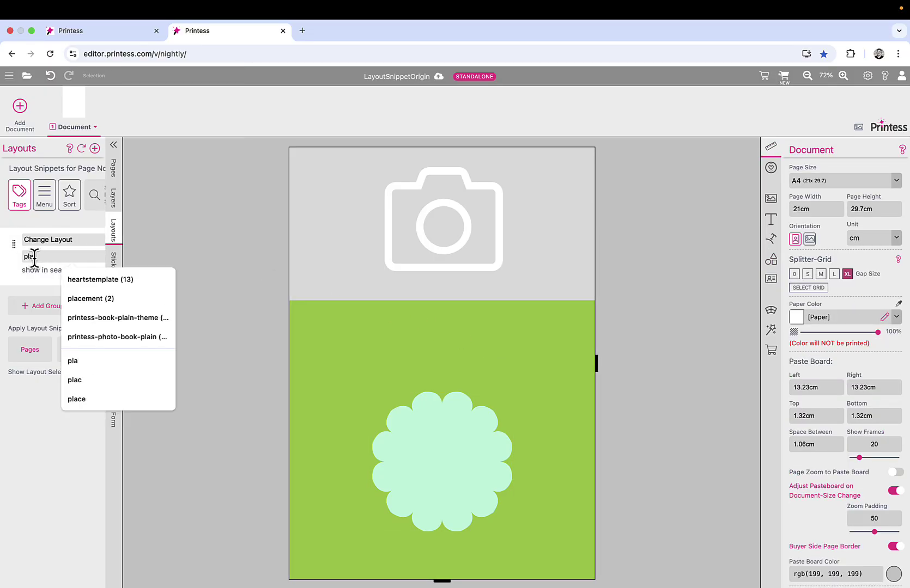
left_click(94, 302)
Test the layout snippets on the page in the buyer-side preview.
left_click(784, 76)
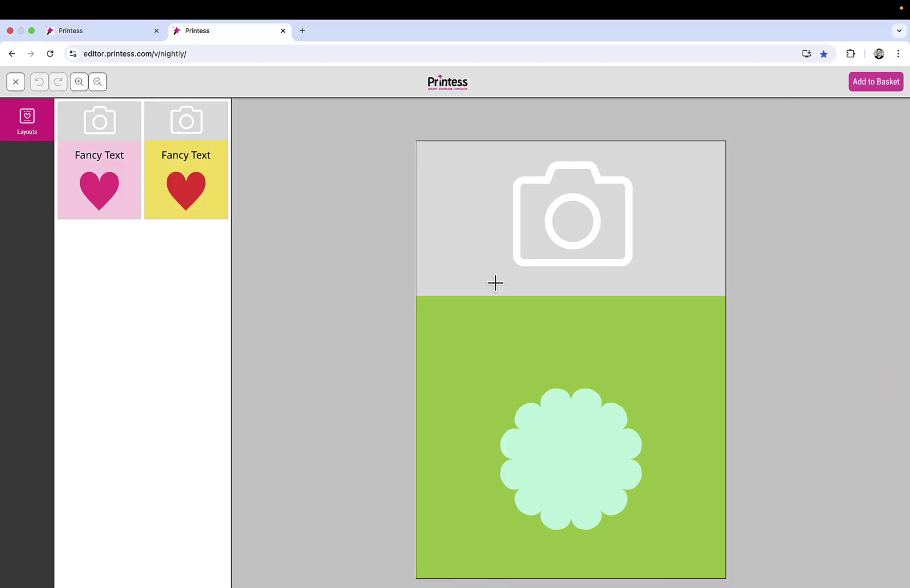
left_click(99, 169)
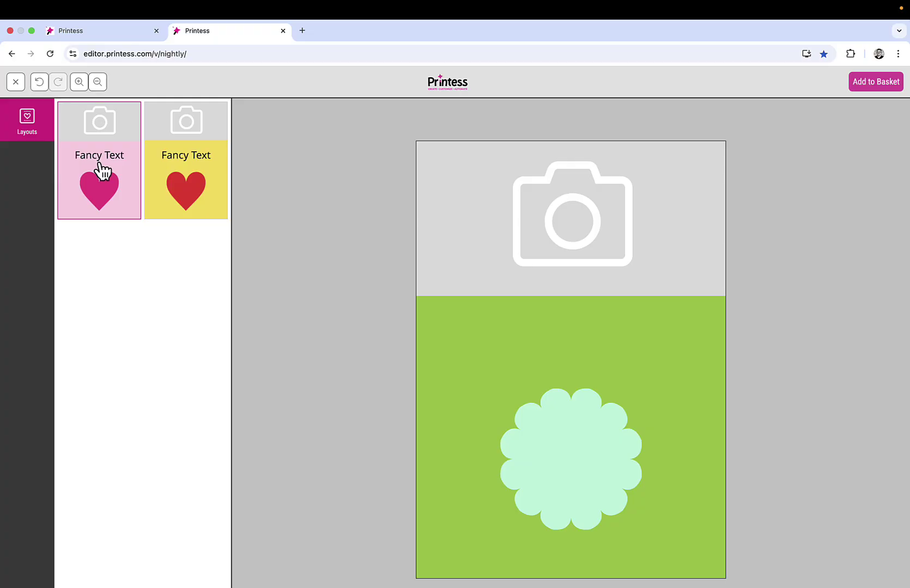
left_click(106, 171)
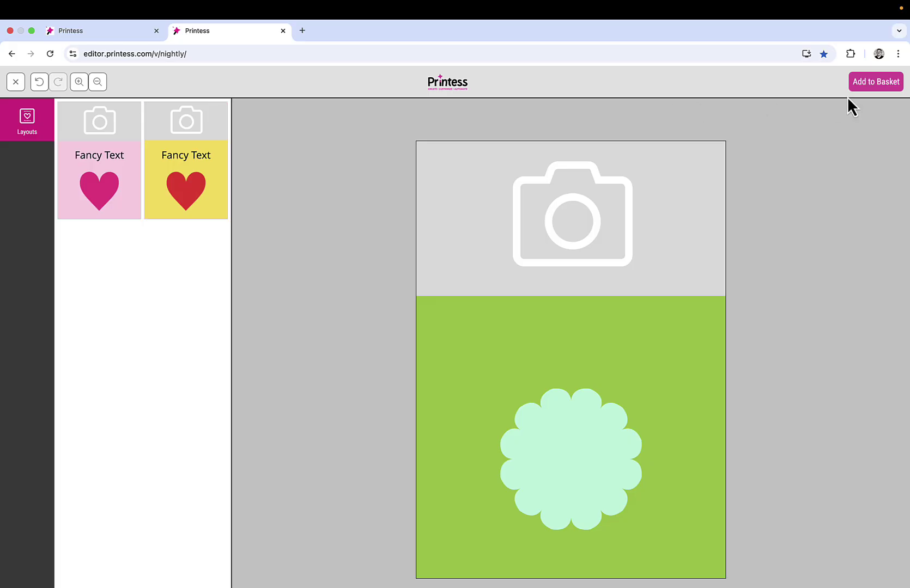
Open the preview's save token as a template and hide the three original frames to examine the layout-snippet frames beneath.
left_click(879, 83)
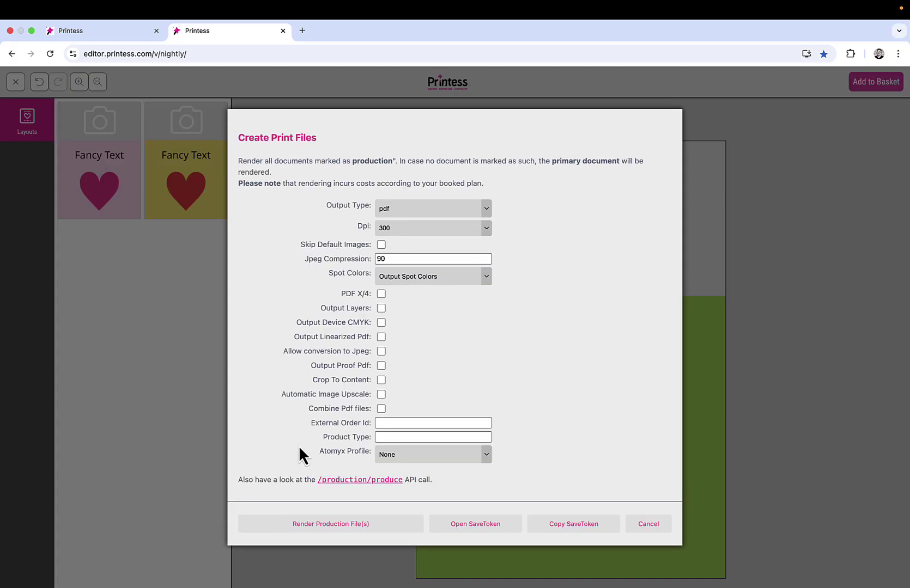
left_click(480, 524)
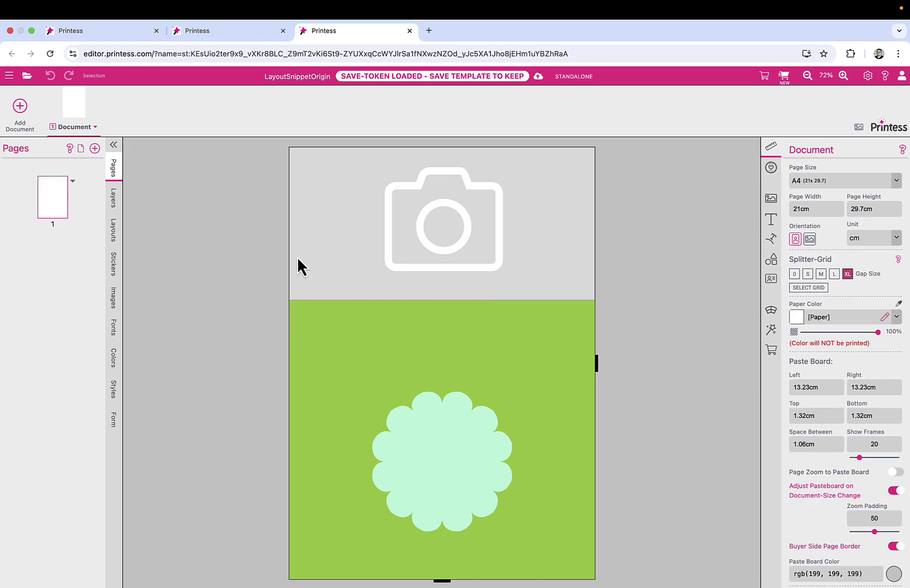
left_click(115, 206)
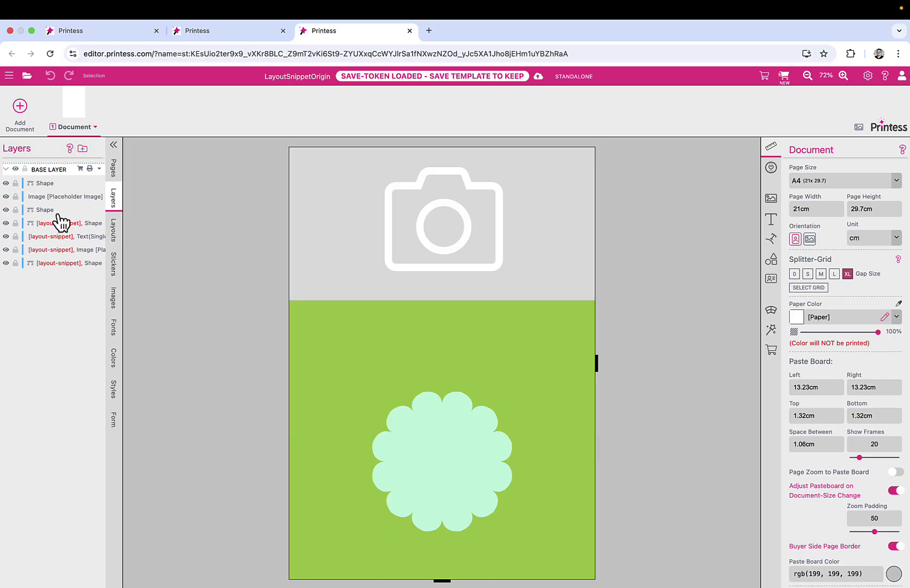
left_click(5, 183)
left_click(6, 196)
left_click(6, 210)
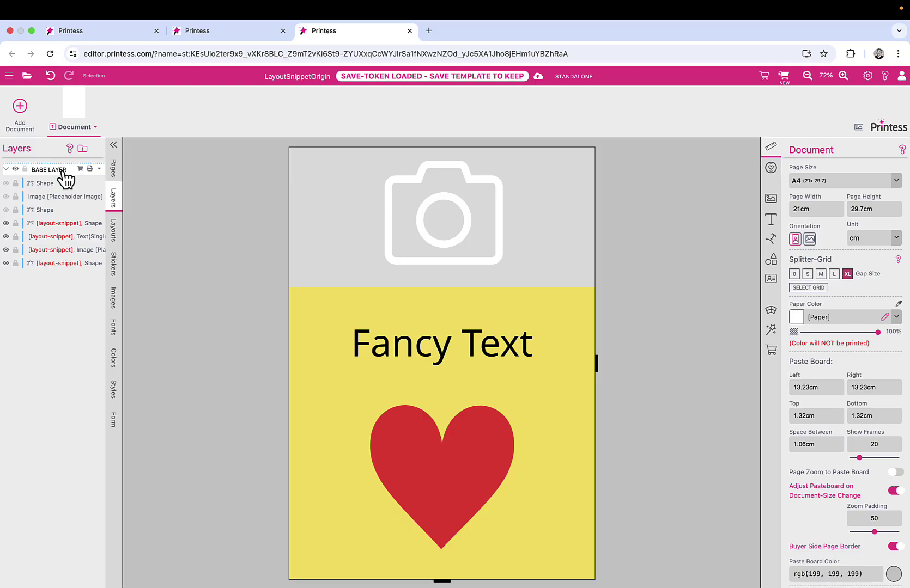
Close the save-token template and the print files dialog, and return from the buyer preview to the template editor.
left_click(409, 30)
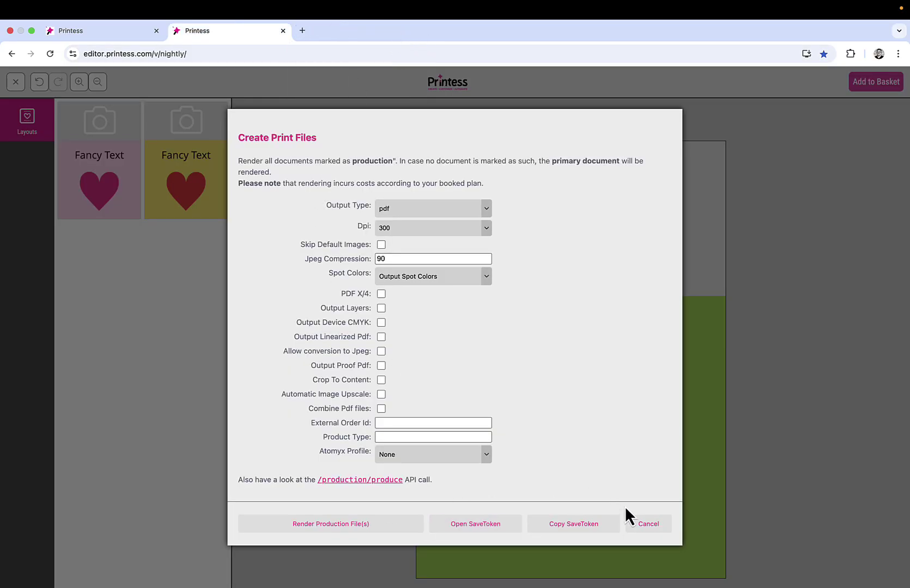
left_click(648, 528)
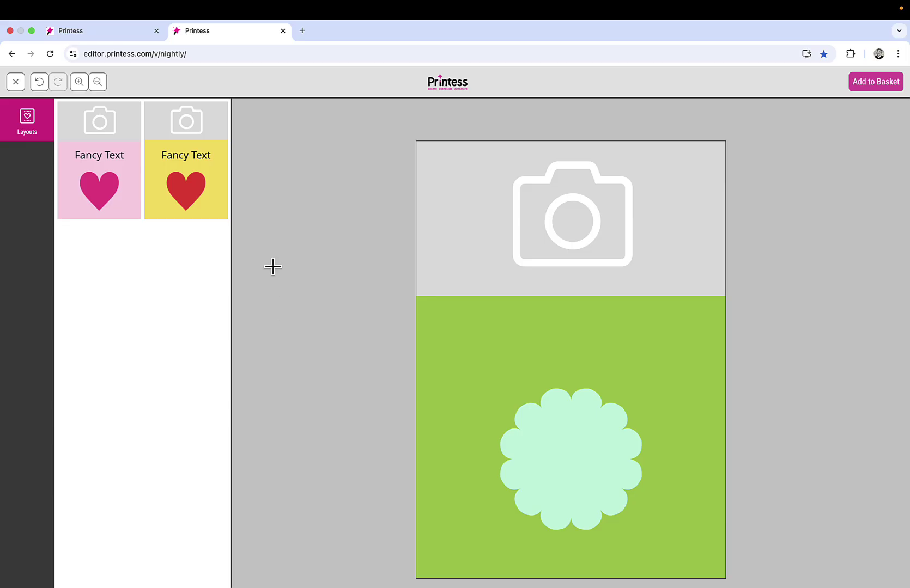
left_click(15, 82)
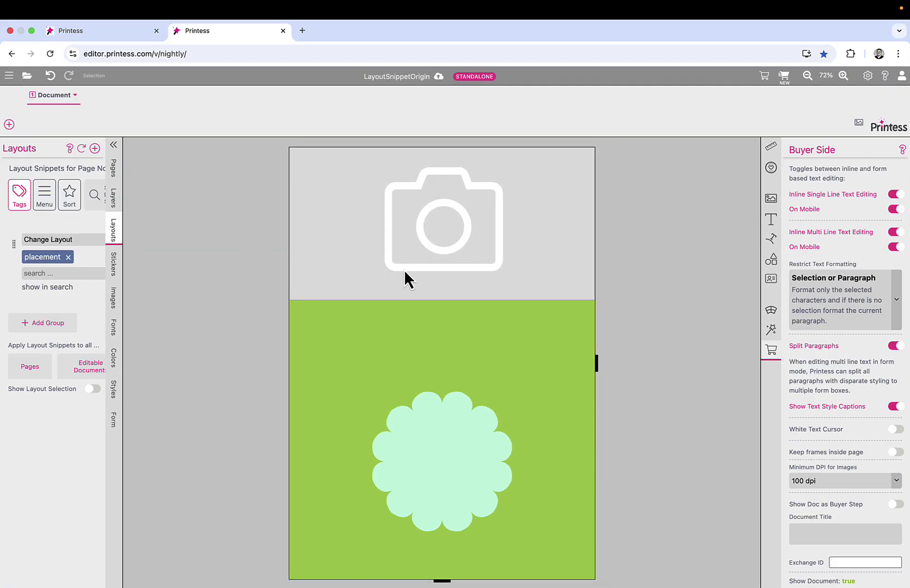
Set the origin of the image placeholder frame to layout.
left_click(362, 237)
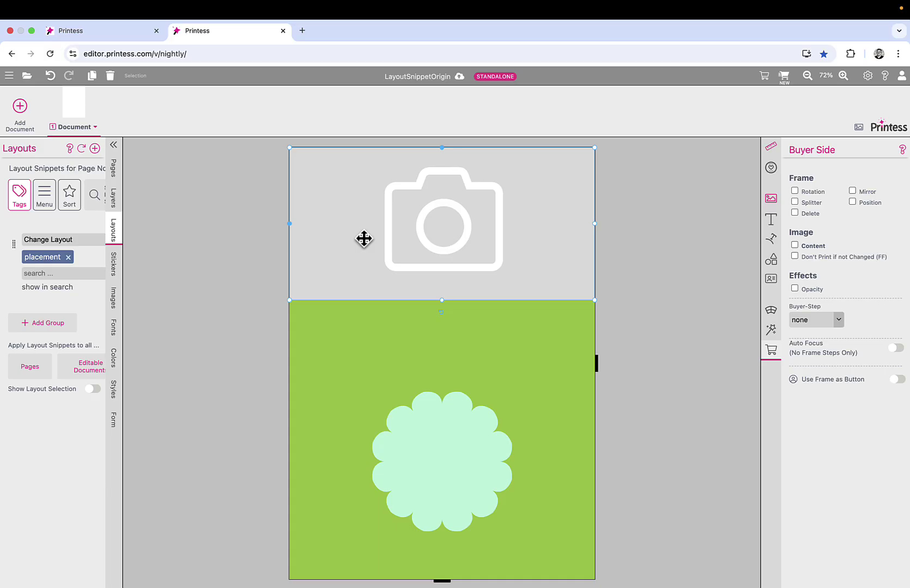
right_click(363, 238)
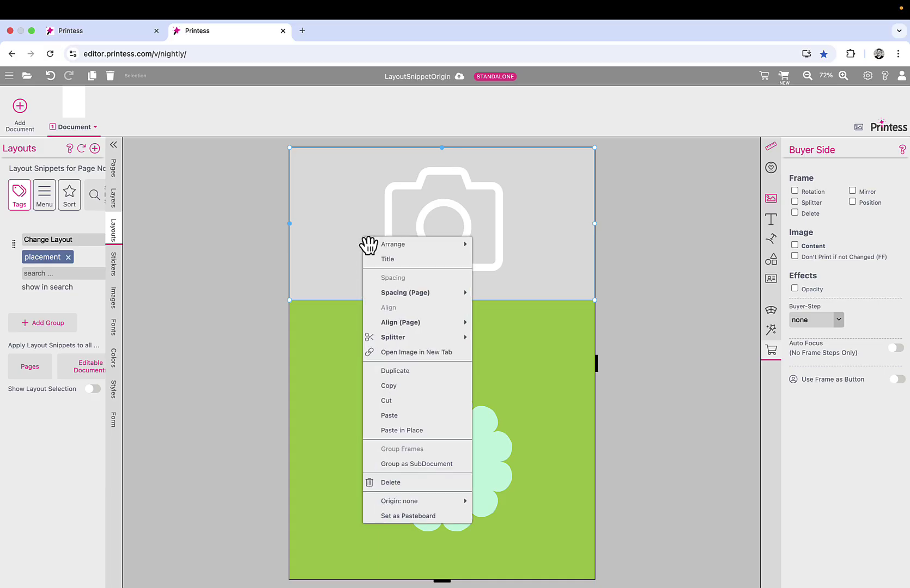
mouse_move(420, 506)
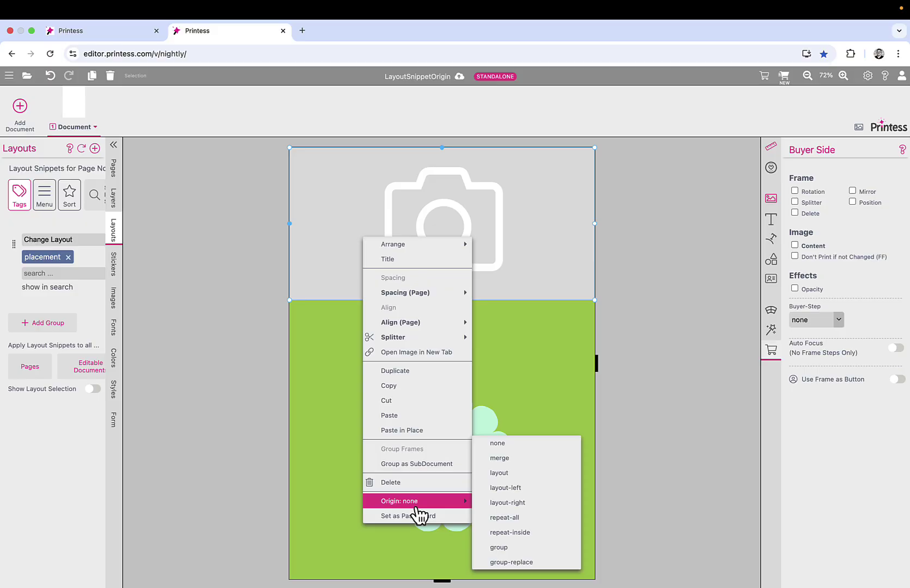
left_click(513, 472)
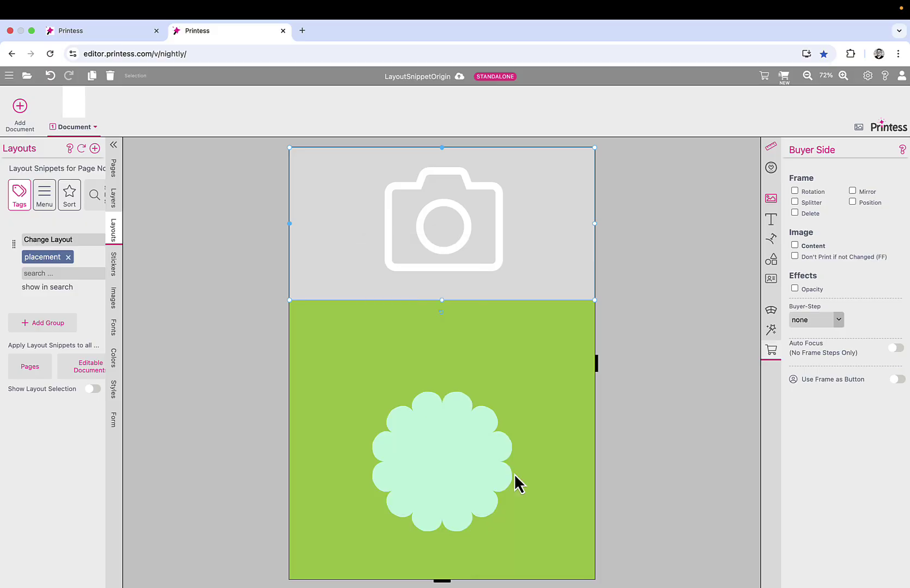
Set the origin of the green background shape to layout.
left_click(348, 344)
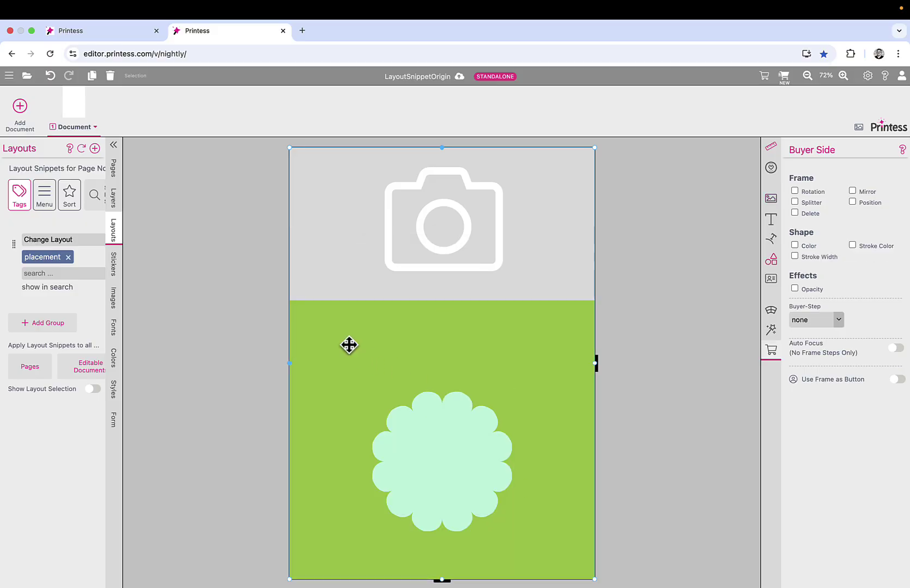
right_click(348, 345)
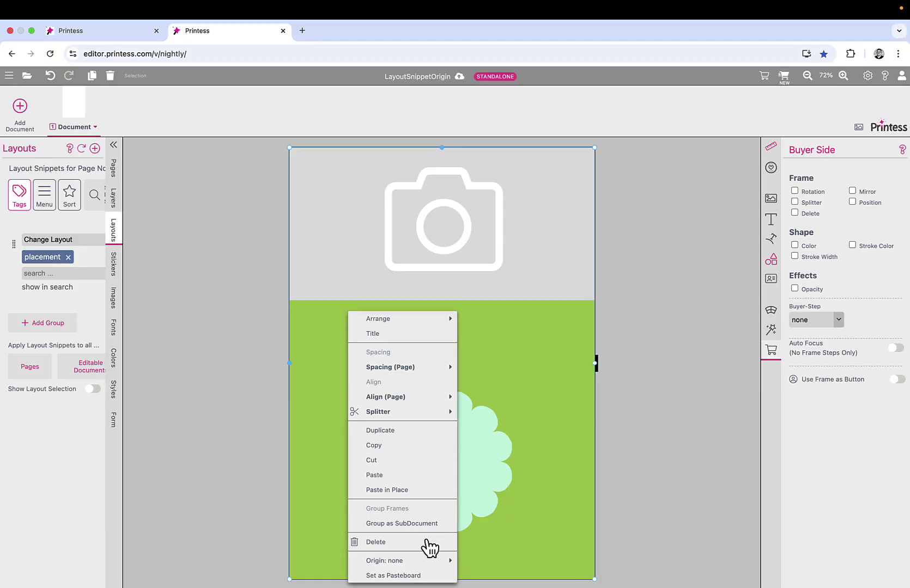
mouse_move(422, 565)
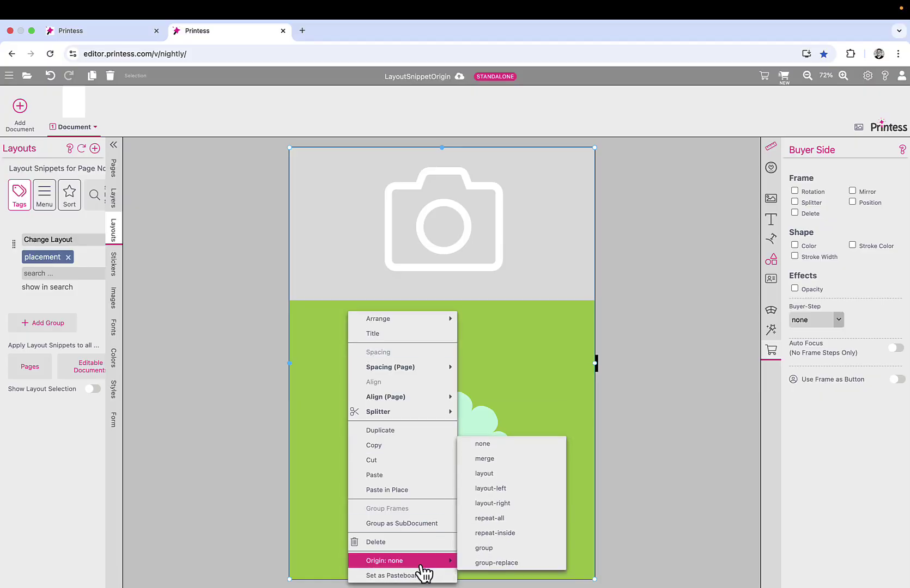
left_click(534, 475)
Set the origin of the mint scalloped shape to layout and save the template.
left_click(442, 458)
right_click(443, 460)
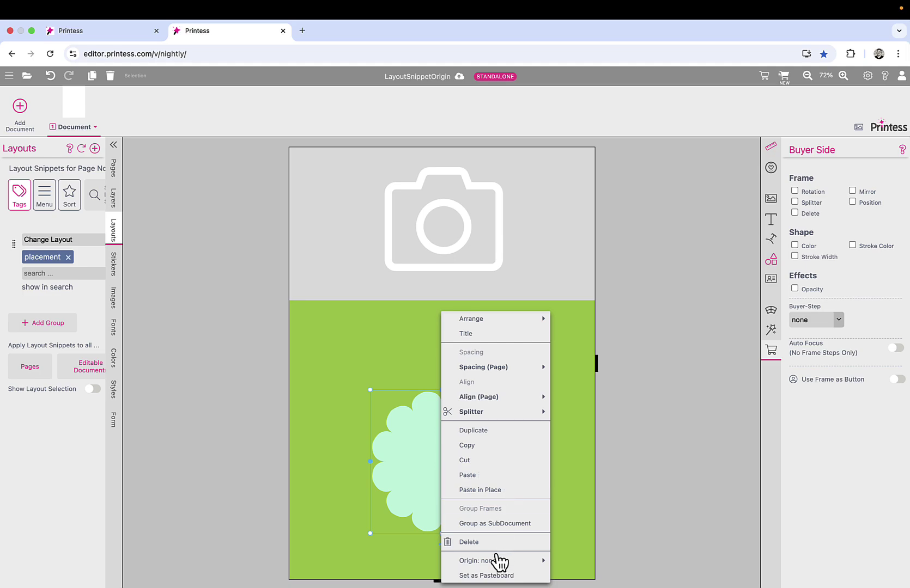
mouse_move(498, 562)
left_click(648, 387)
key("ctrl+s")
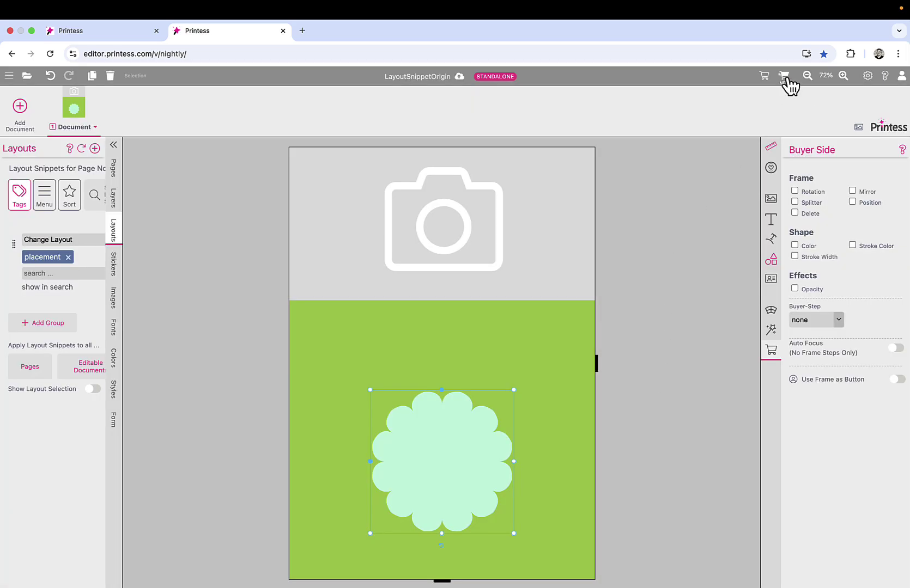
Test the pink and yellow heart layout snippets in the buyer-side preview, reopening it once, and return to the template editor.
left_click(786, 80)
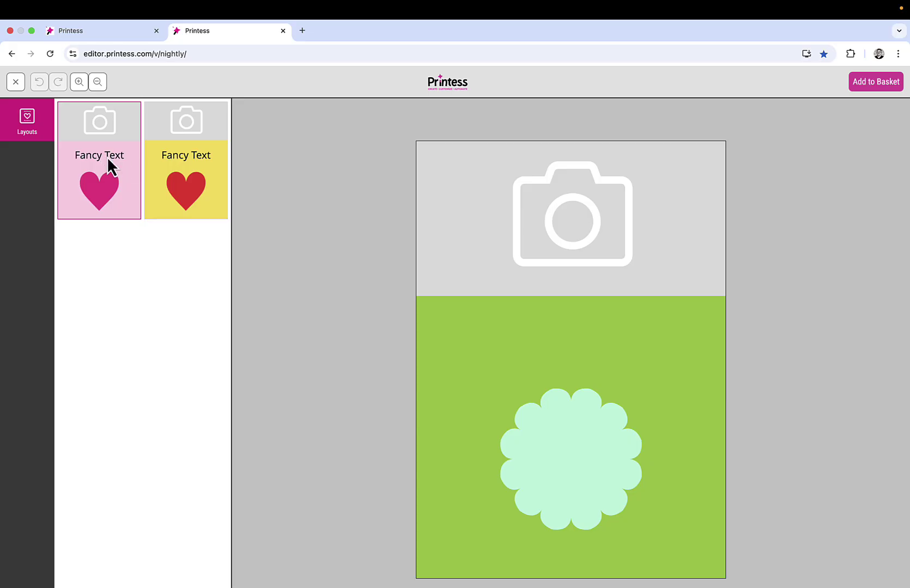
left_click(109, 161)
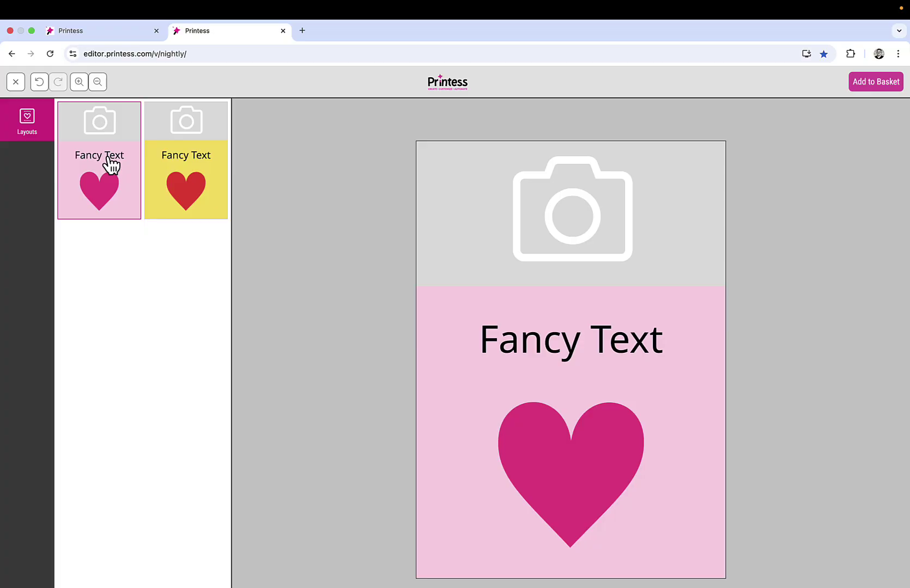
left_click(181, 175)
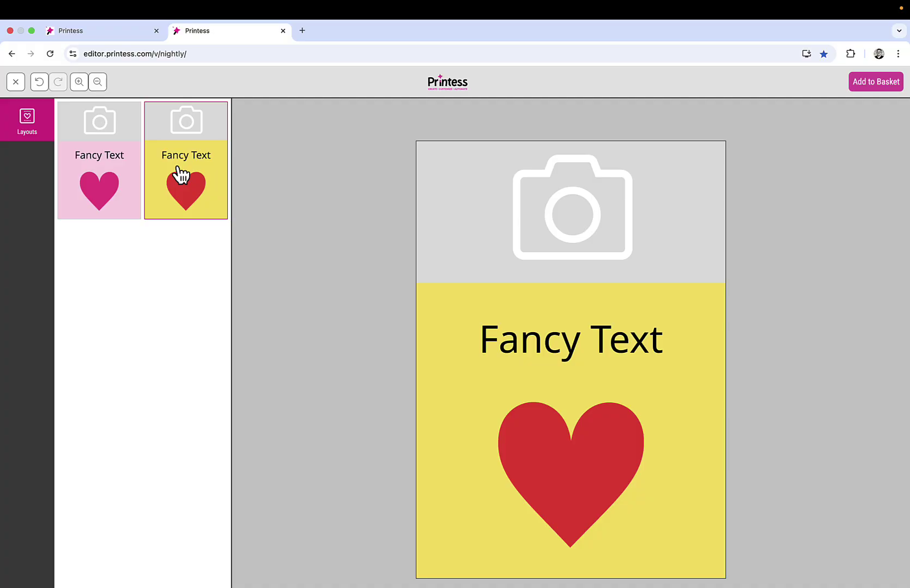
left_click(16, 81)
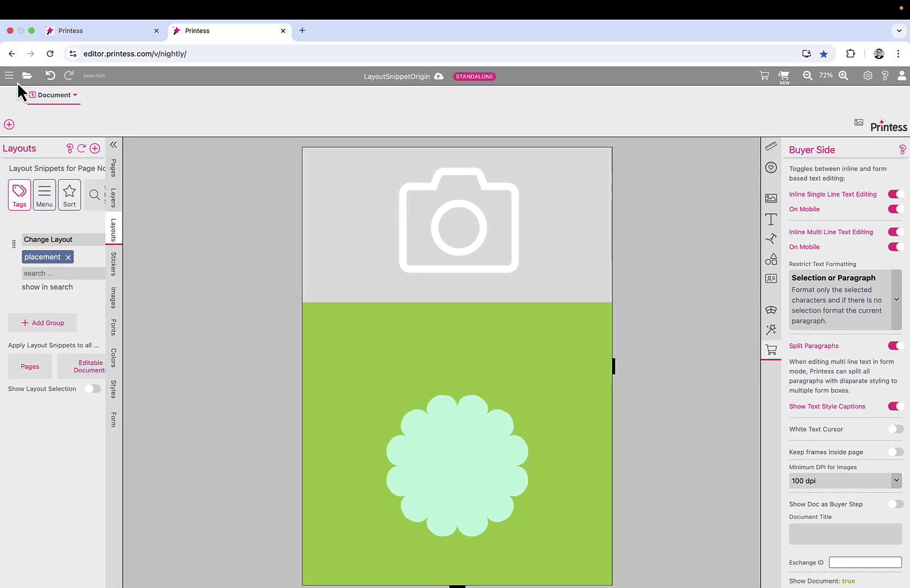
left_click(785, 76)
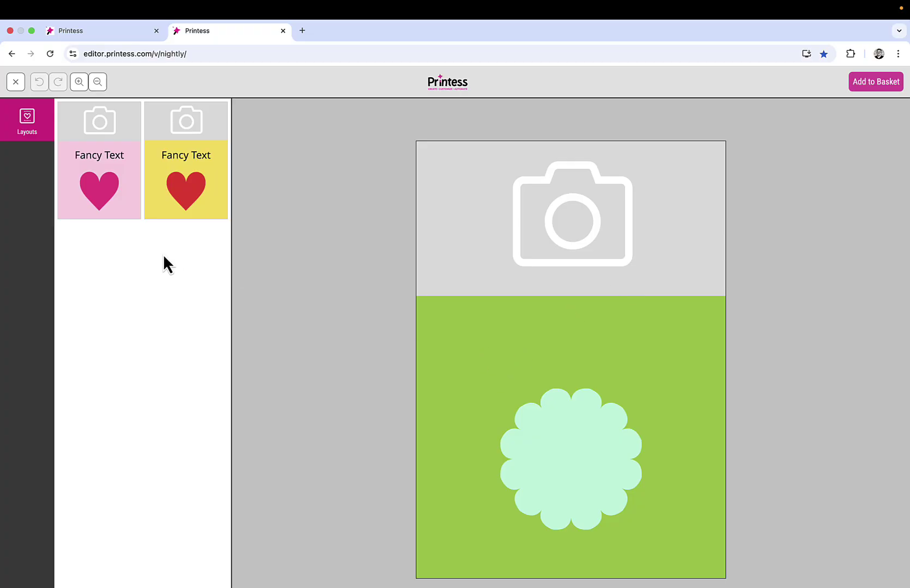
left_click(122, 195)
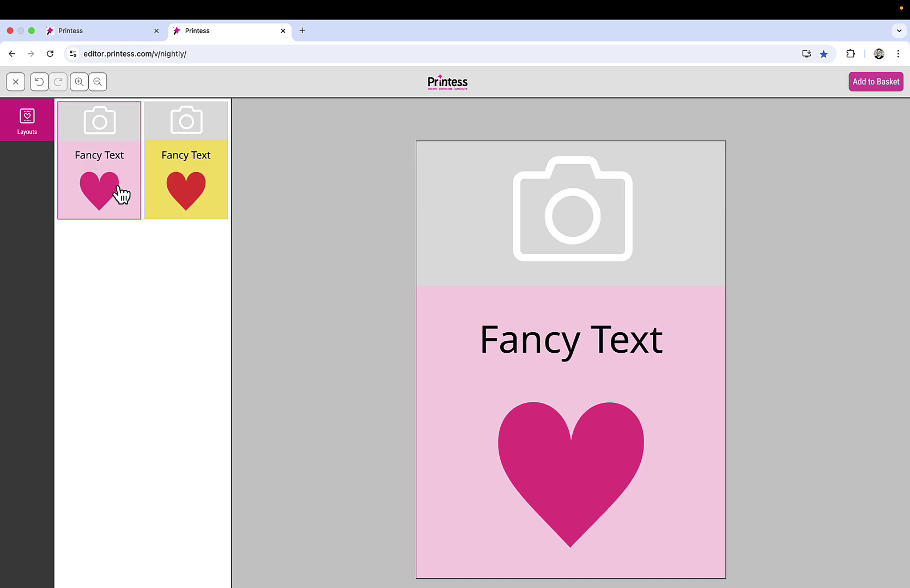
left_click(15, 81)
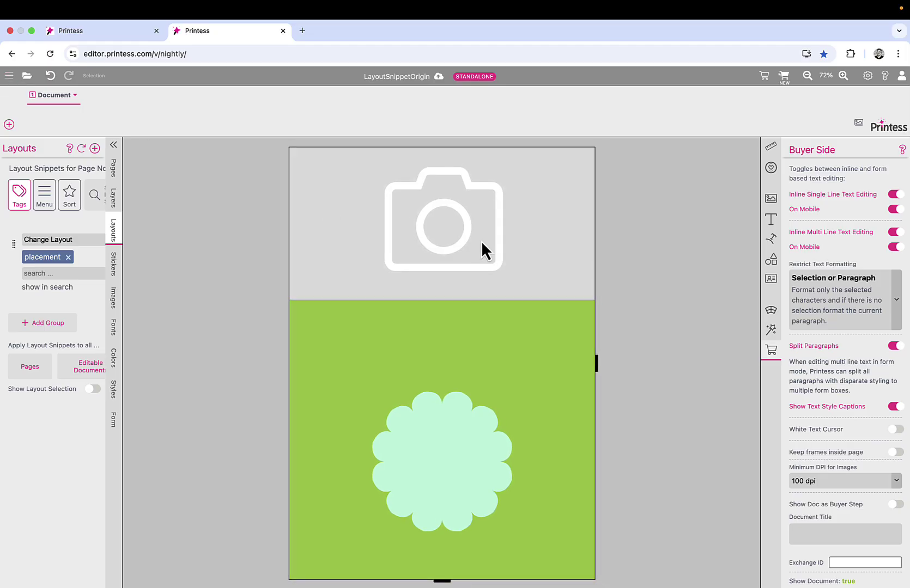
Copy the page's three frames and place them in their original position in a new document of the LayoutSnippetFacingPage template.
left_click(402, 244)
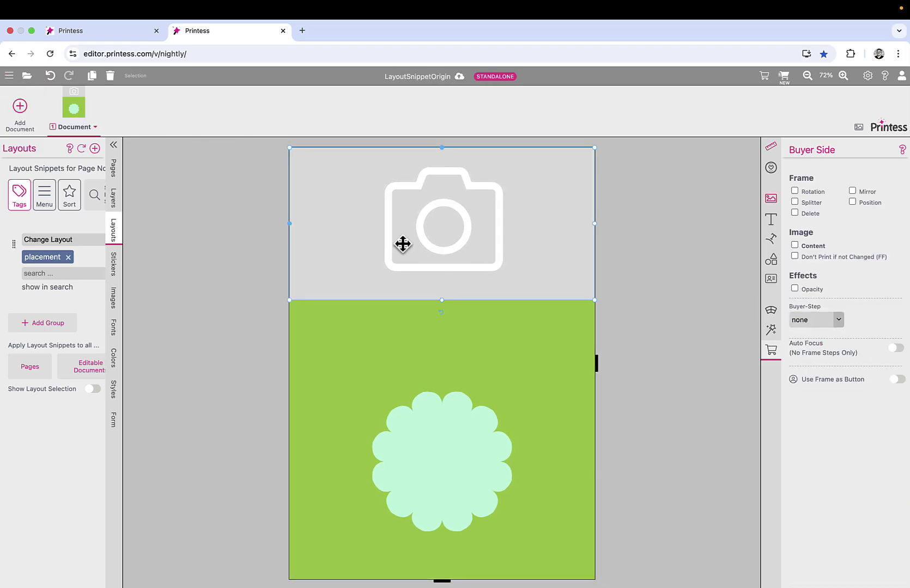
left_click(402, 244)
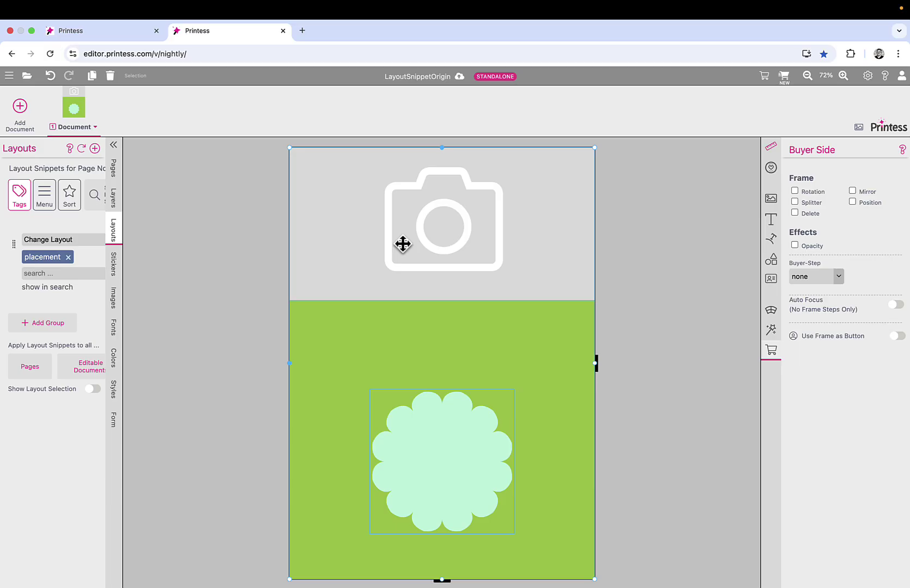
left_click(125, 34)
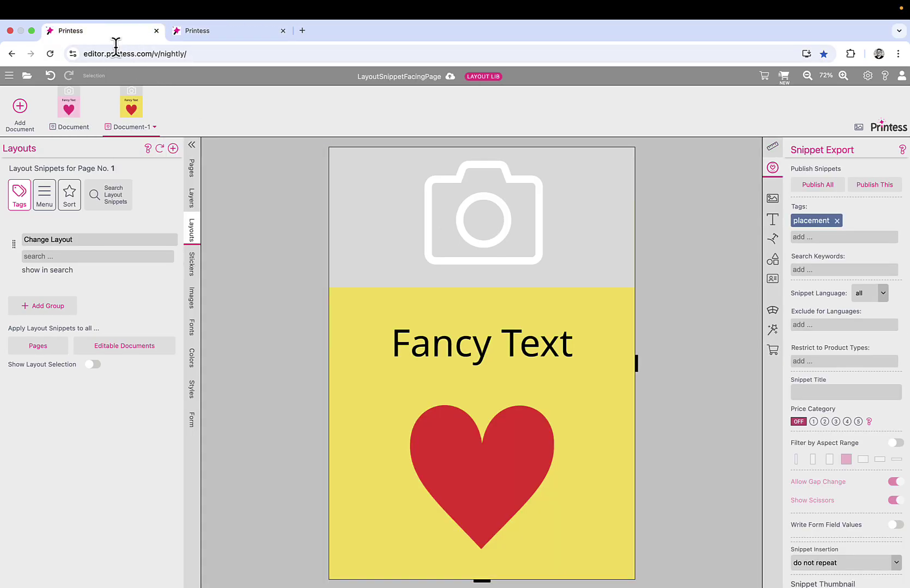
left_click(19, 109)
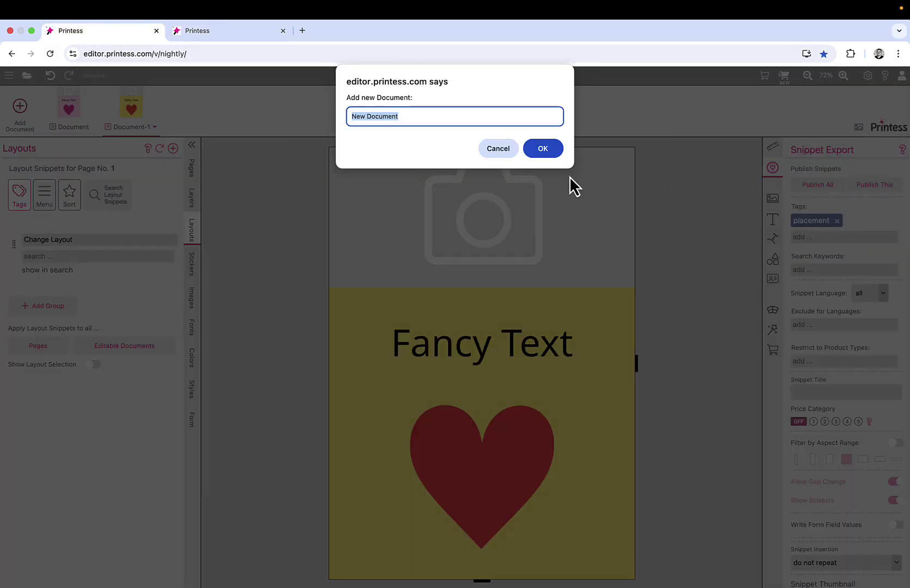
left_click(552, 150)
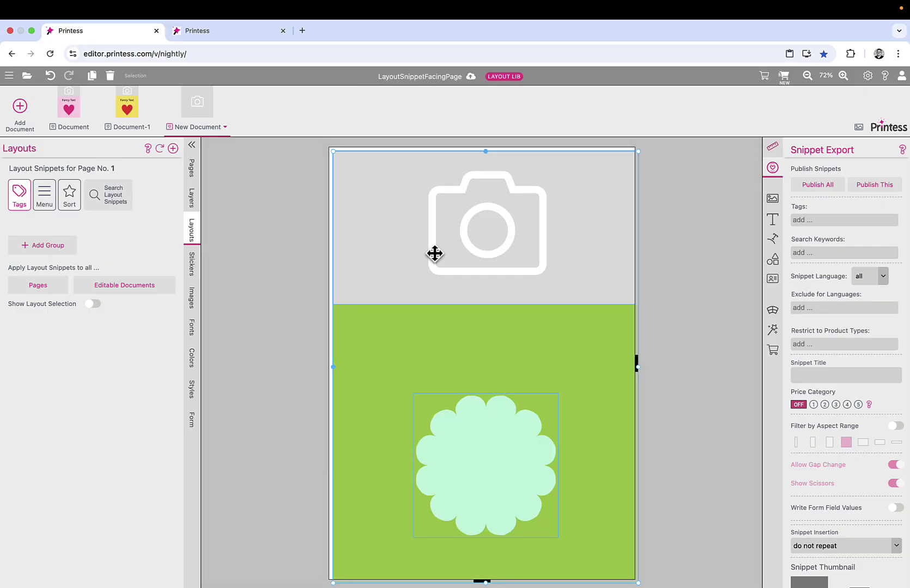
key("Delete")
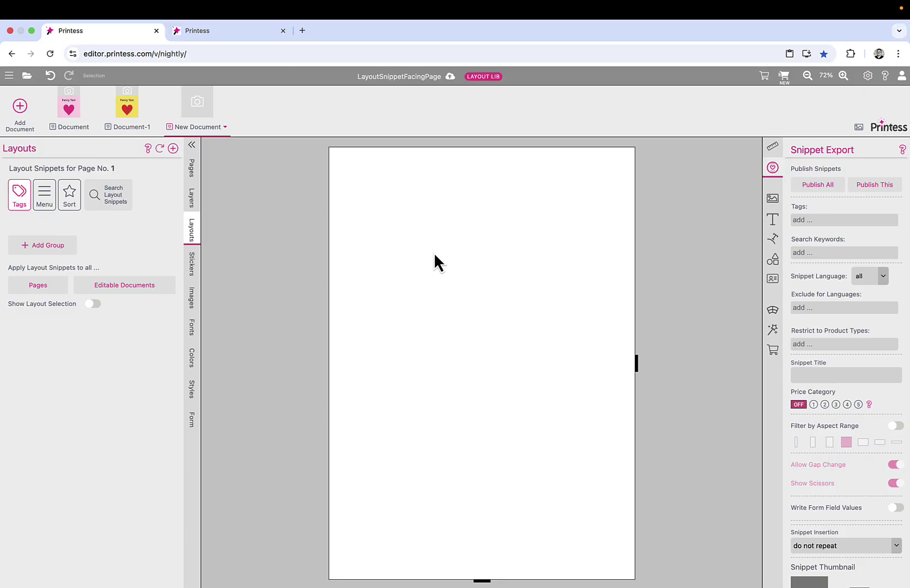
key("super+z")
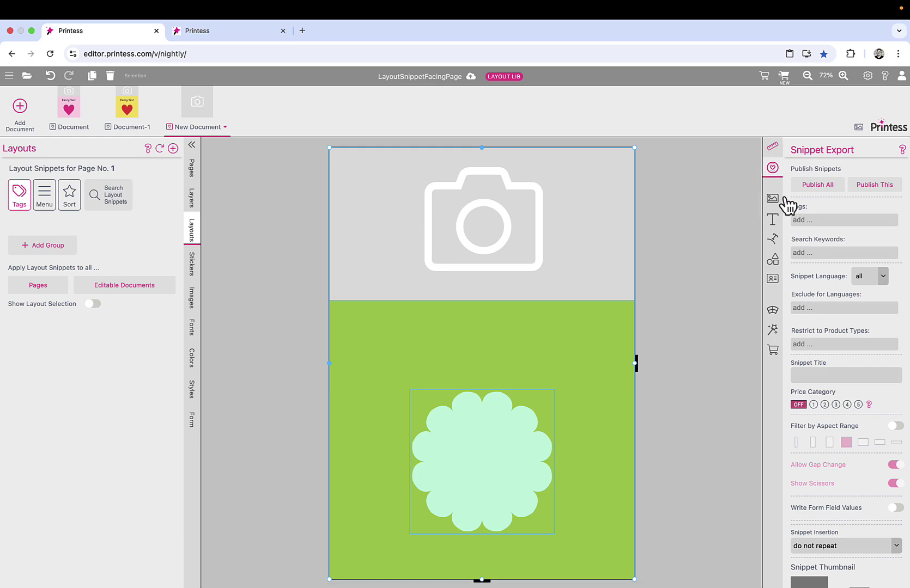
Add the tag placement to the new document's snippet export settings.
left_click(812, 220)
left_click(812, 219)
type("pl")
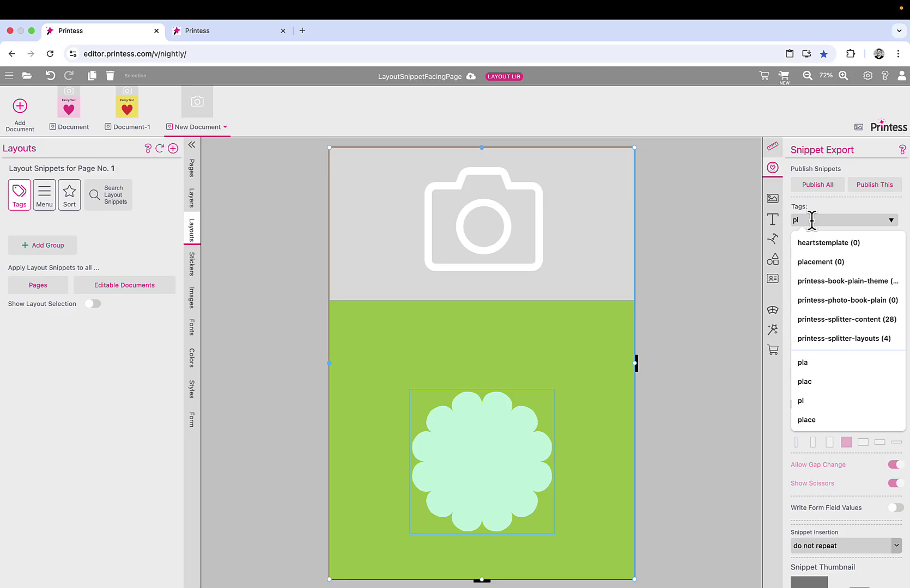
left_click(818, 261)
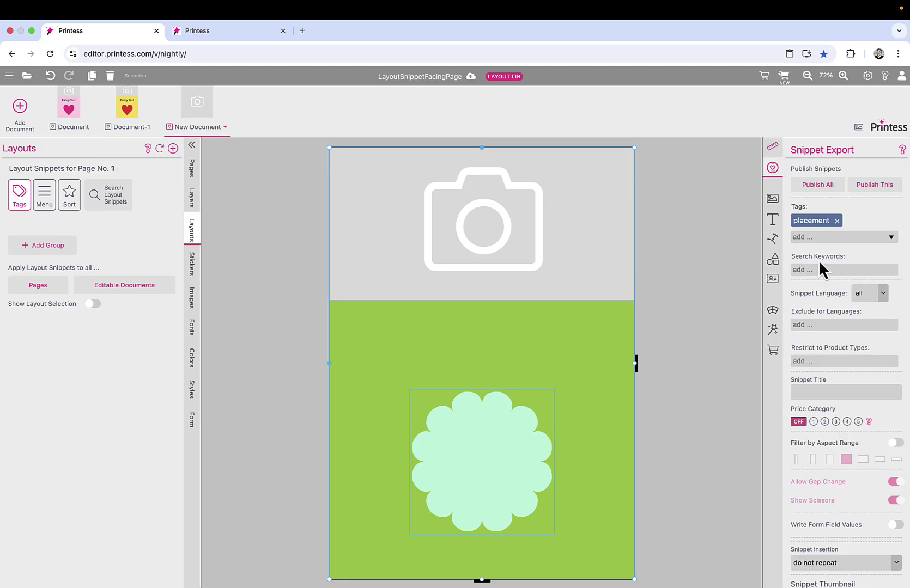
left_click(685, 230)
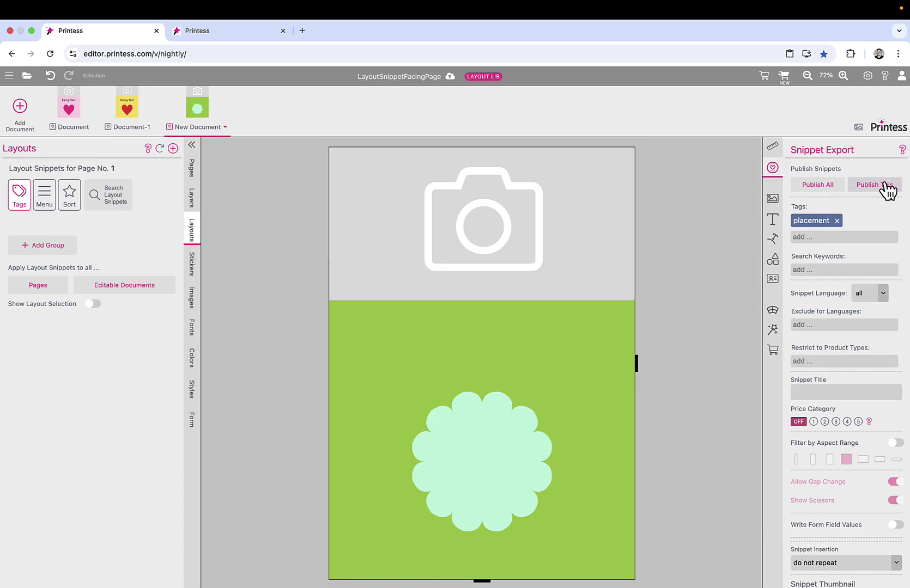
Publish only the new document as a layout snippet and close the publishing dialog.
left_click(877, 185)
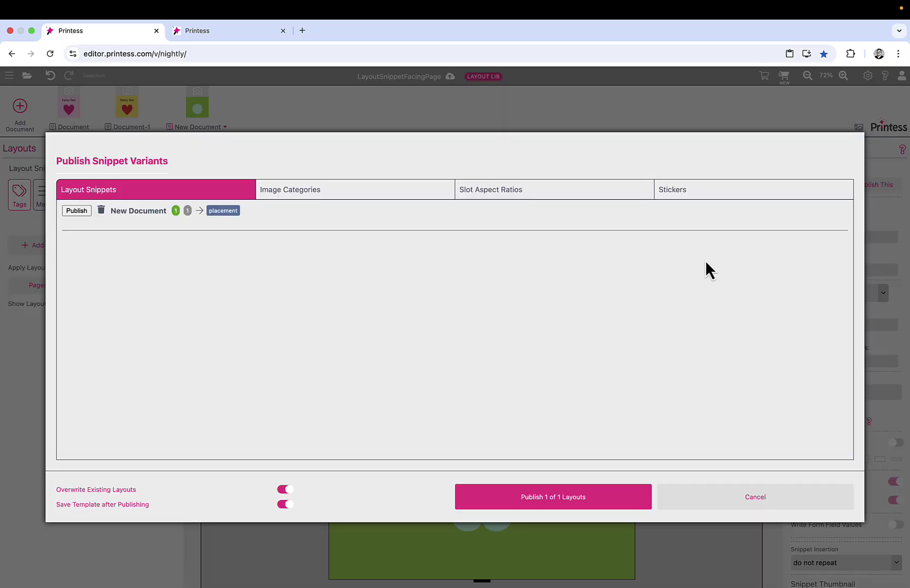
left_click(553, 497)
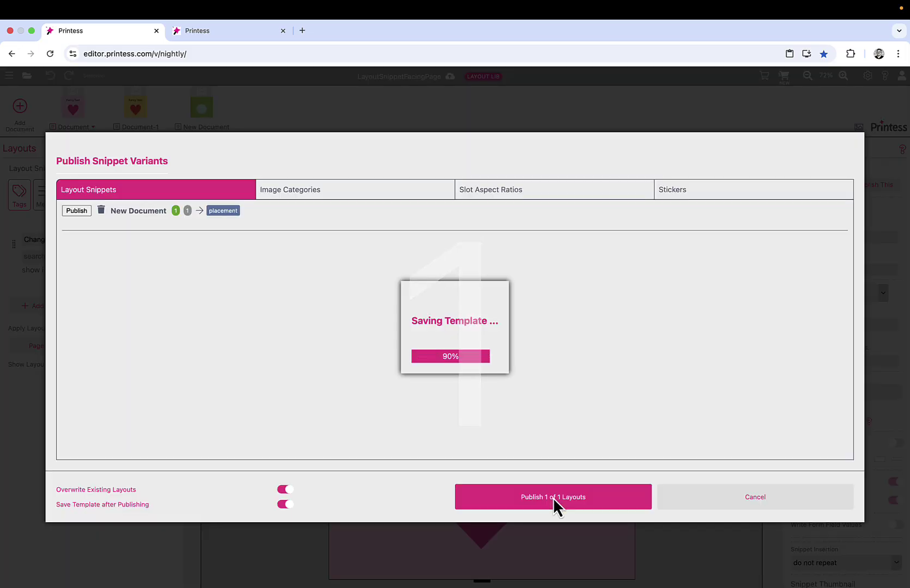
left_click(730, 504)
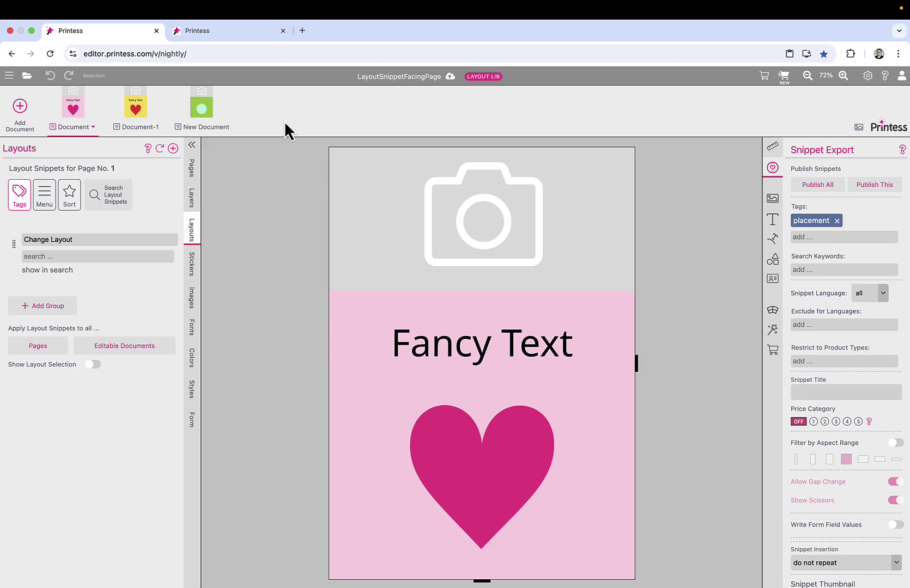
In the LayoutSnippetOrigin template, delete all page frames, refresh the layout snippets and apply the green scalloped-shape snippet tagged placement.
left_click(238, 36)
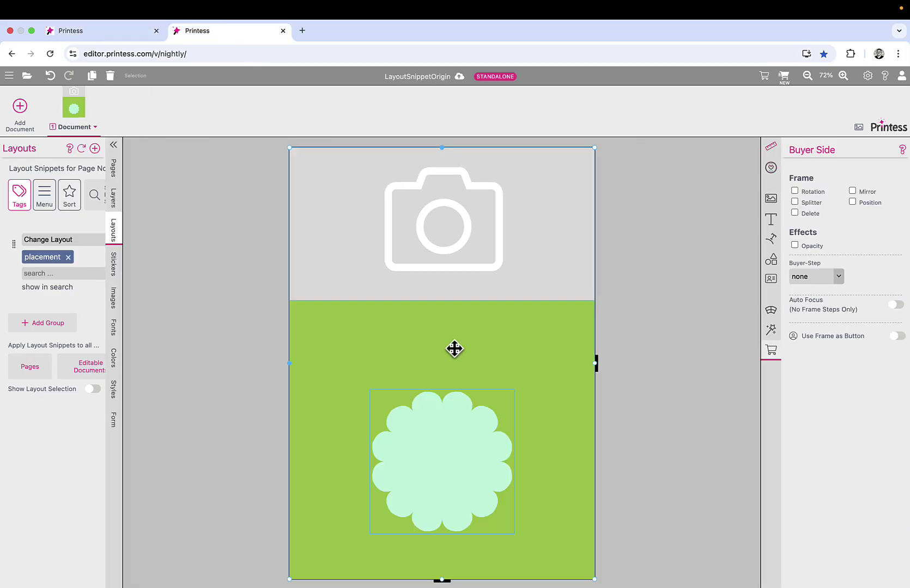
key("Delete")
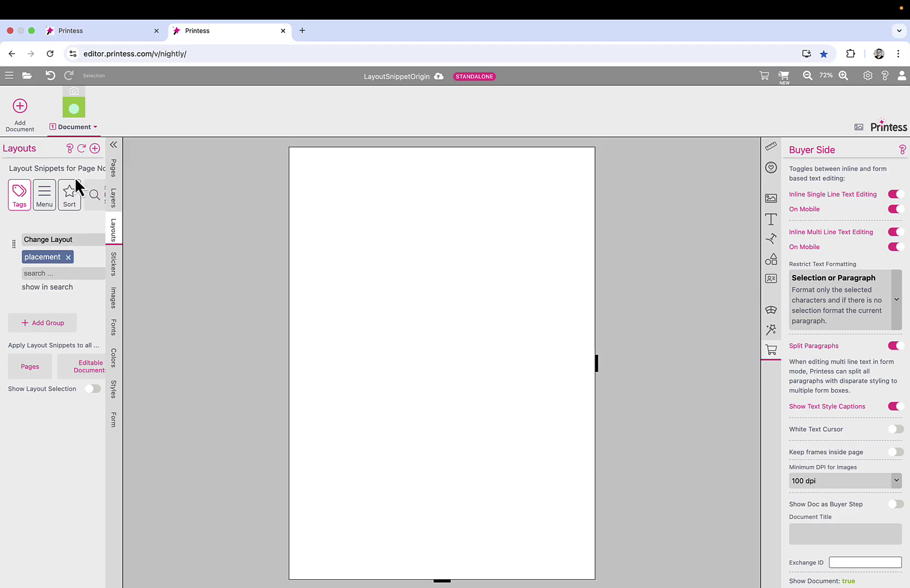
left_click(57, 299)
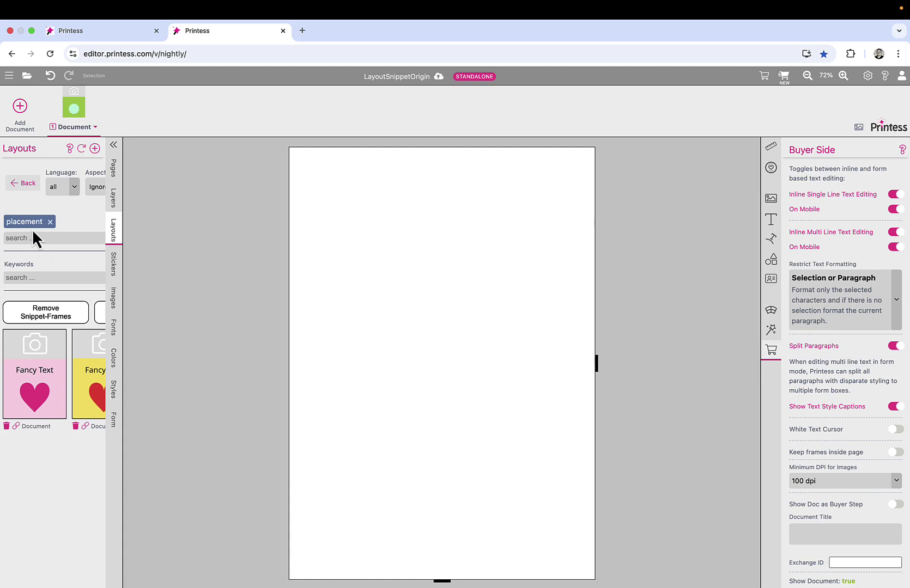
left_click(24, 184)
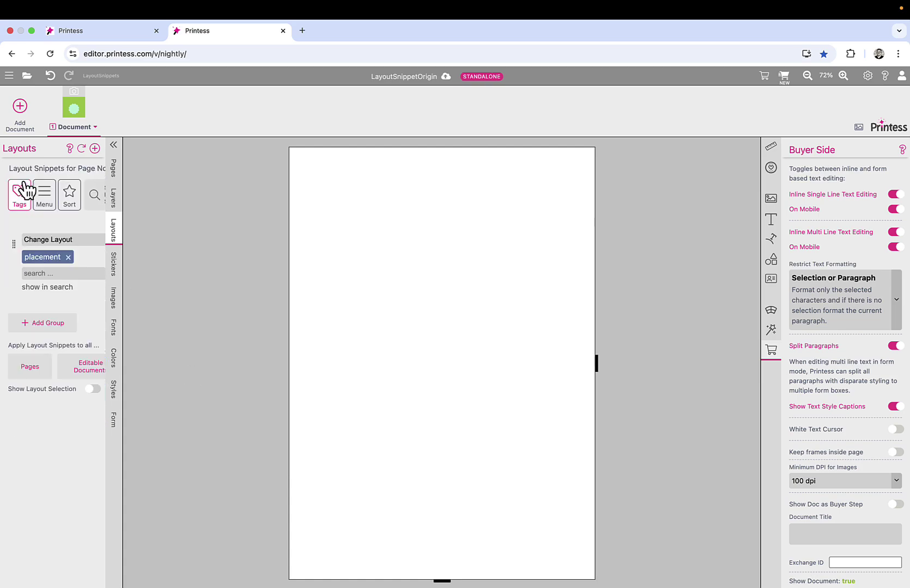
left_click(81, 148)
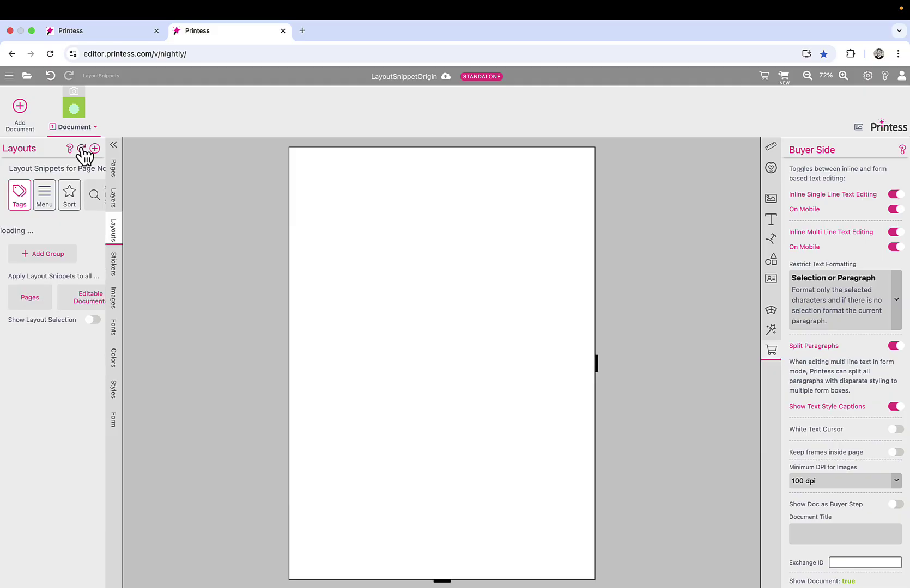
left_click(45, 287)
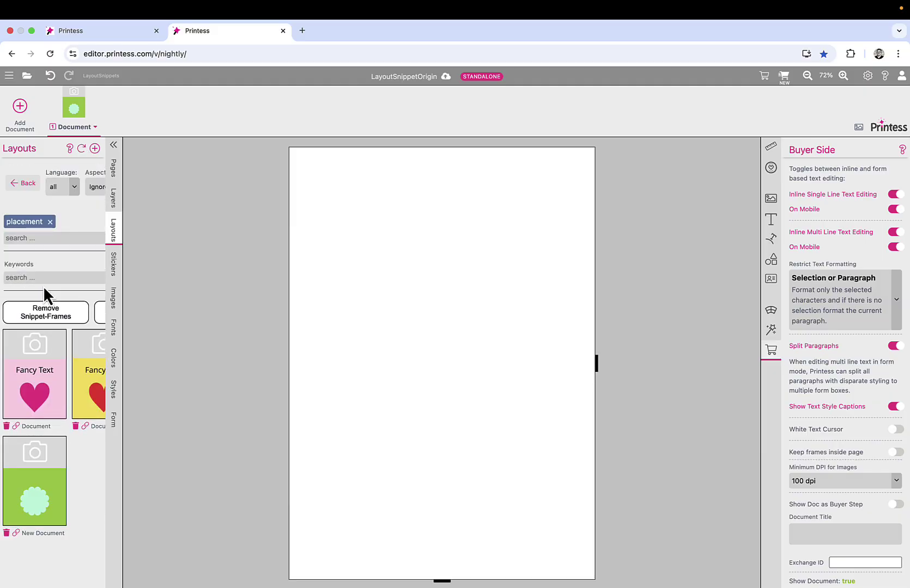
left_click(41, 482)
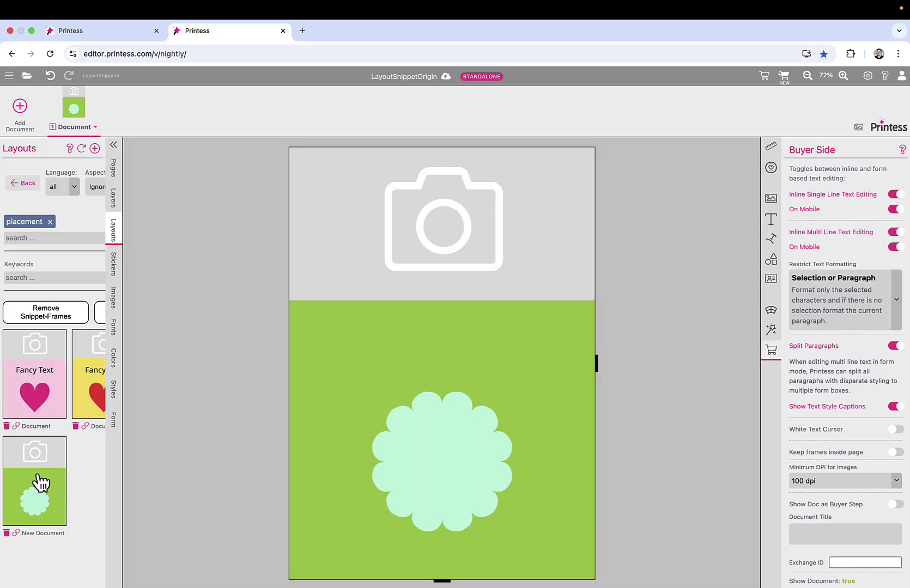
Test switching between the pink, yellow and green layout snippets in the buyer-side preview.
left_click(784, 77)
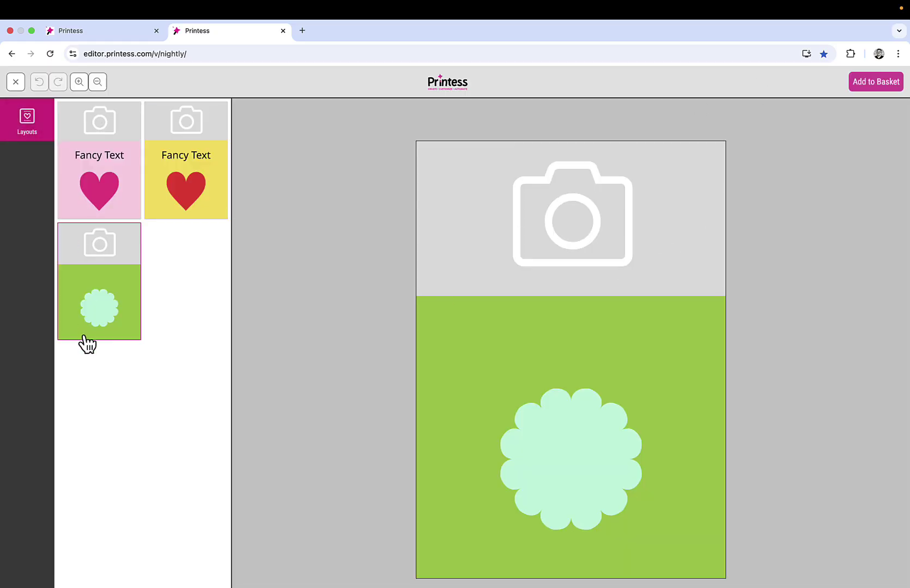
left_click(101, 156)
left_click(182, 176)
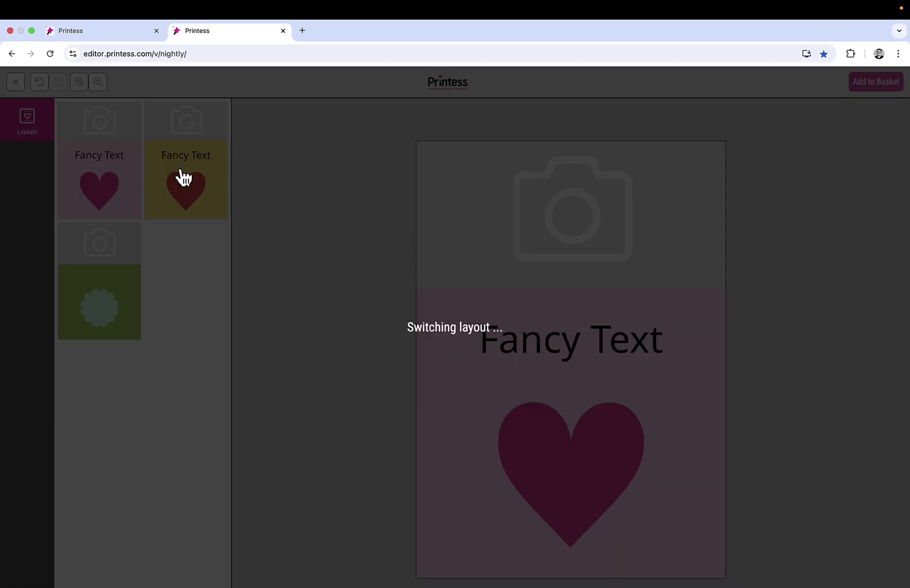
left_click(83, 279)
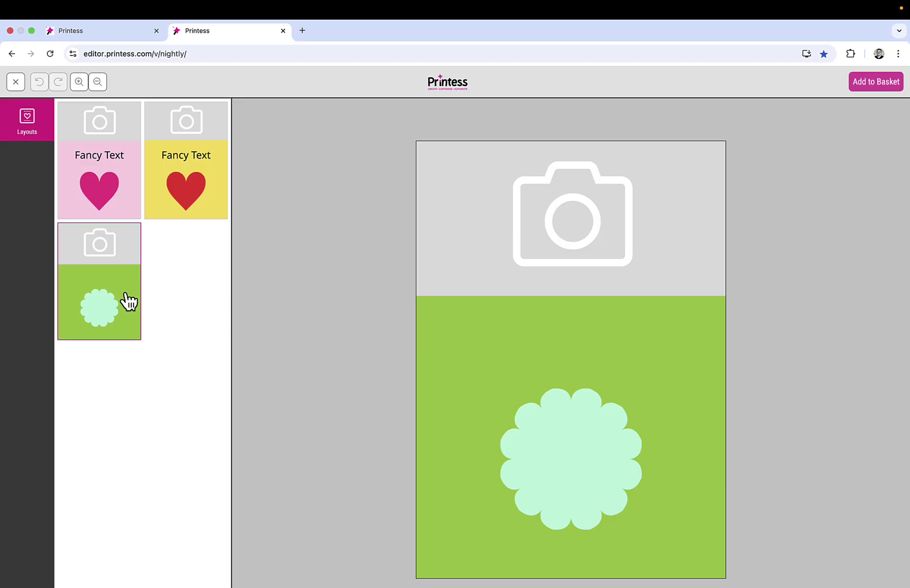
Leave the buyer preview, add two blank pages, switch the document to facing pages and go to spread 2-3.
left_click(21, 83)
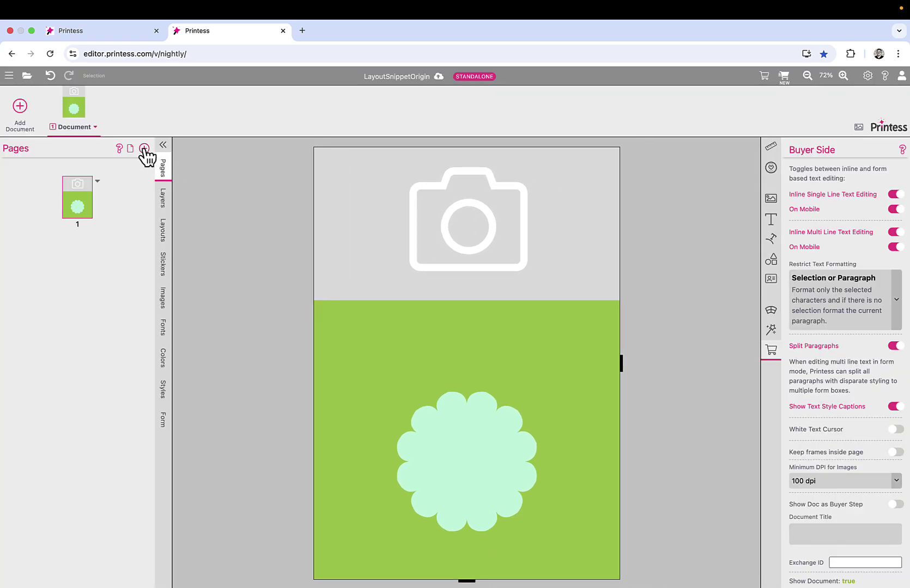
left_click(144, 150)
left_click(145, 150)
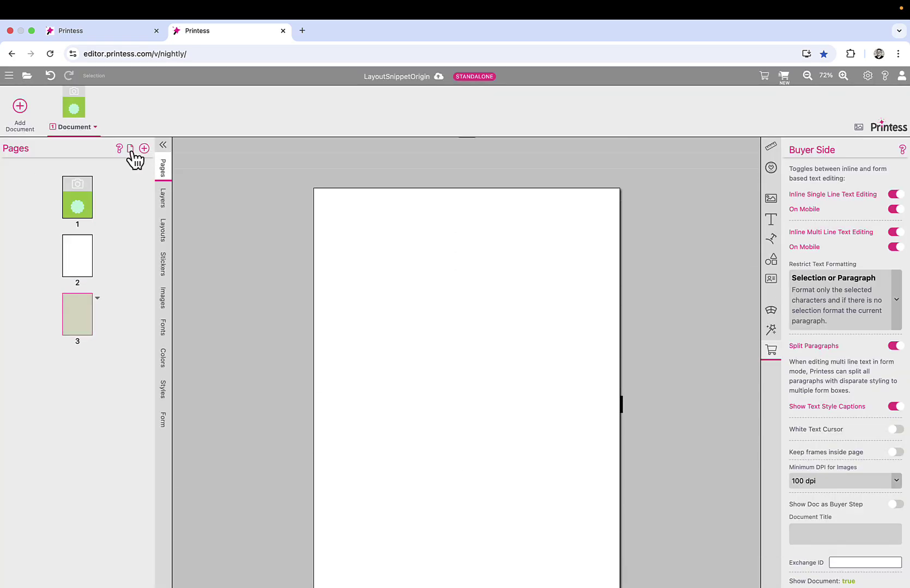
left_click(130, 150)
left_click(65, 262)
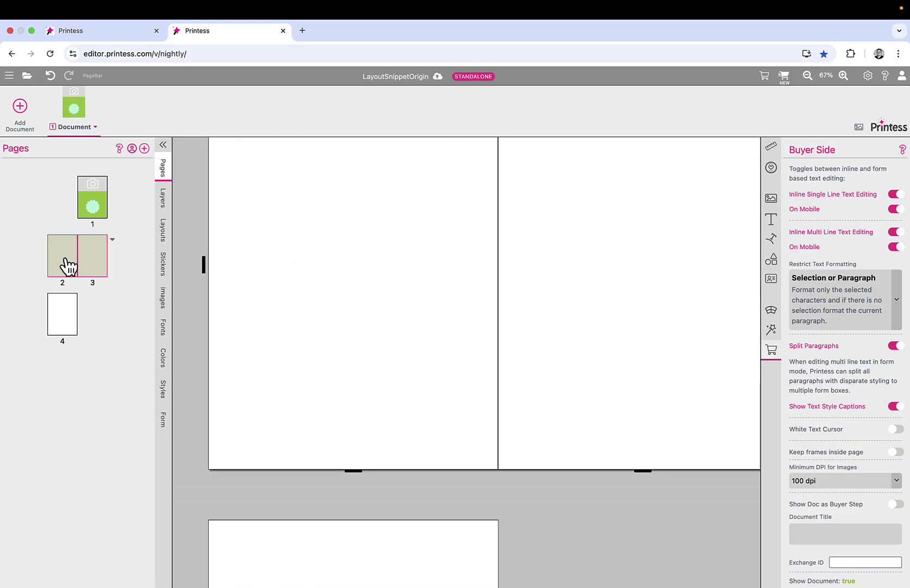
Add a Change Layout group with the tag placement for pages 2-3 and show its matching snippets in the search.
left_click(164, 236)
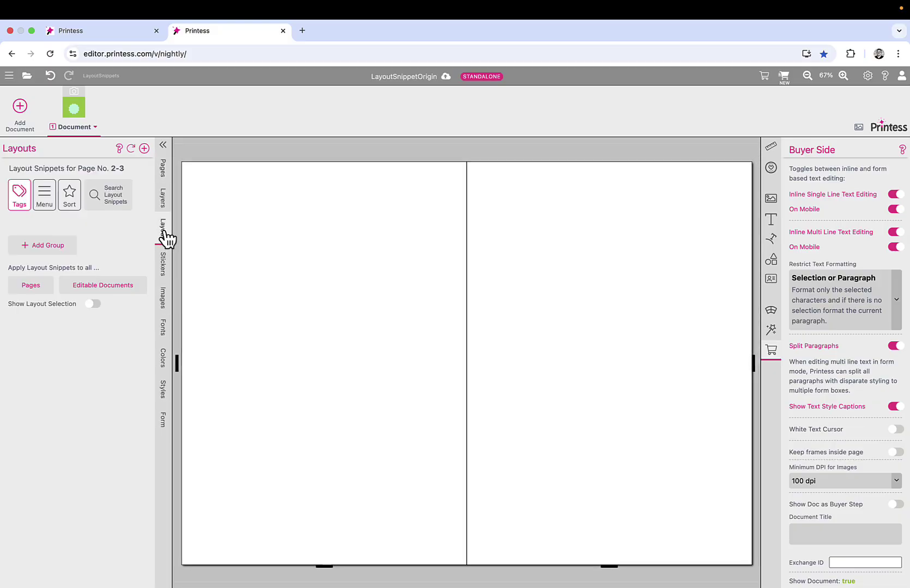
left_click(49, 248)
left_click(42, 256)
type("pl")
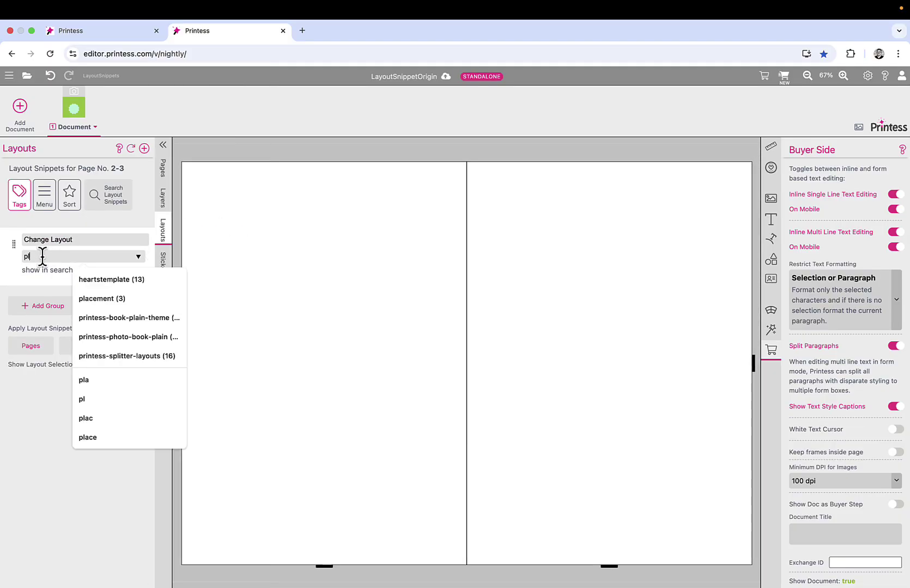
left_click(85, 297)
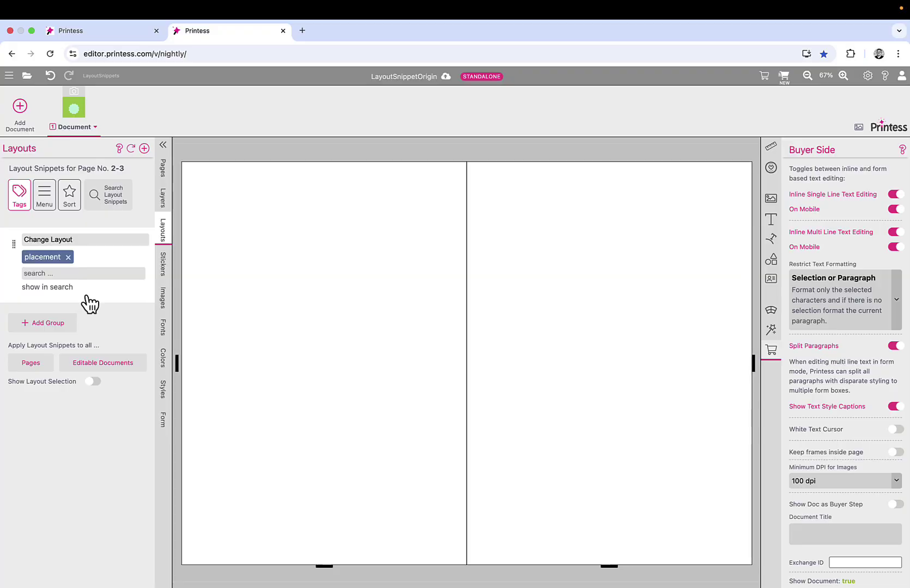
left_click(65, 288)
Add an image frame to the spread and reshape it into a small wide rectangle near page 2's lower outer corner.
left_click(571, 246)
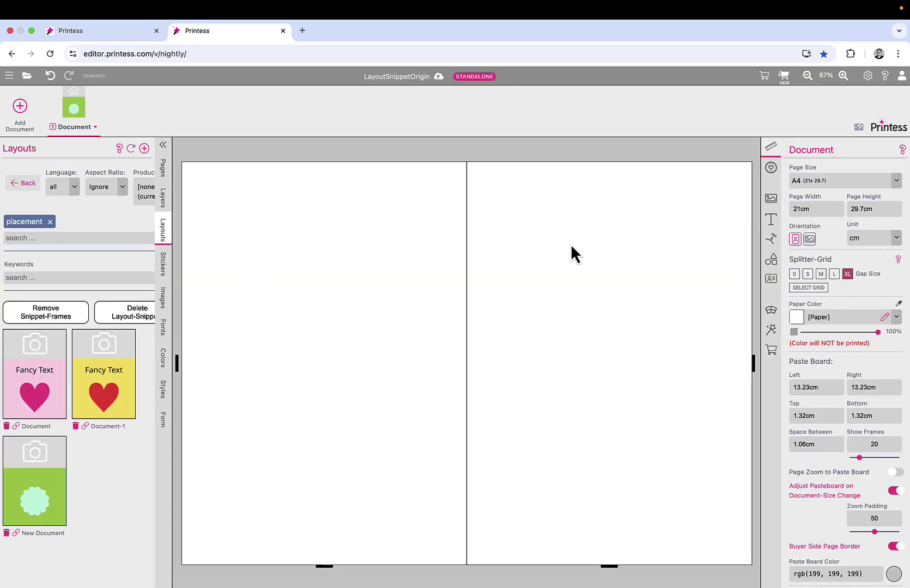
left_click(772, 200)
left_click(834, 259)
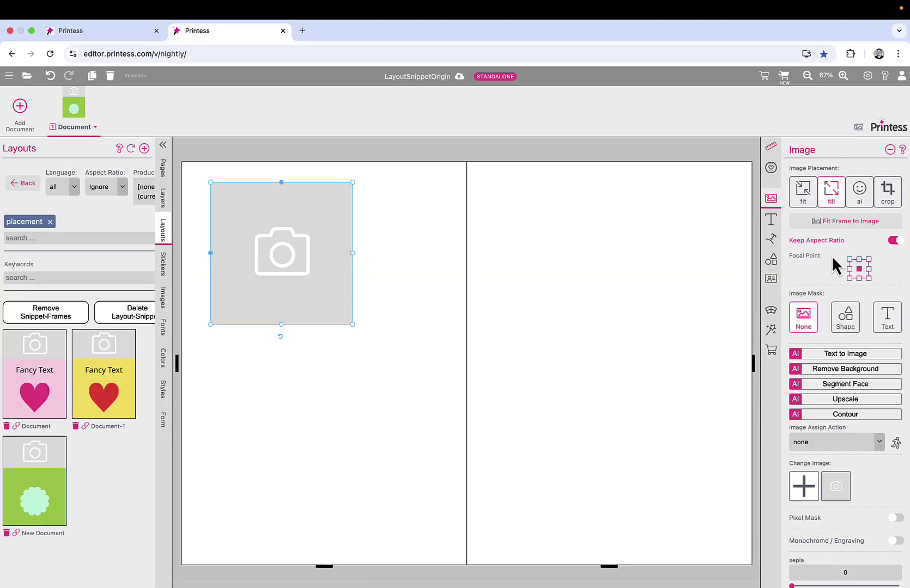
left_click_drag(281, 183, 320, 525)
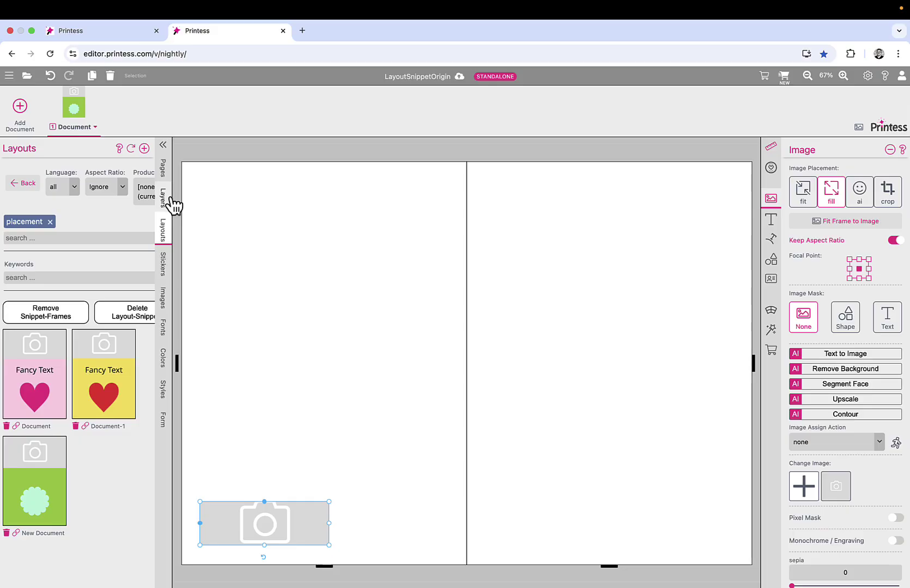
Upload the image file JPG-logo.jpg to the template's images.
left_click(167, 306)
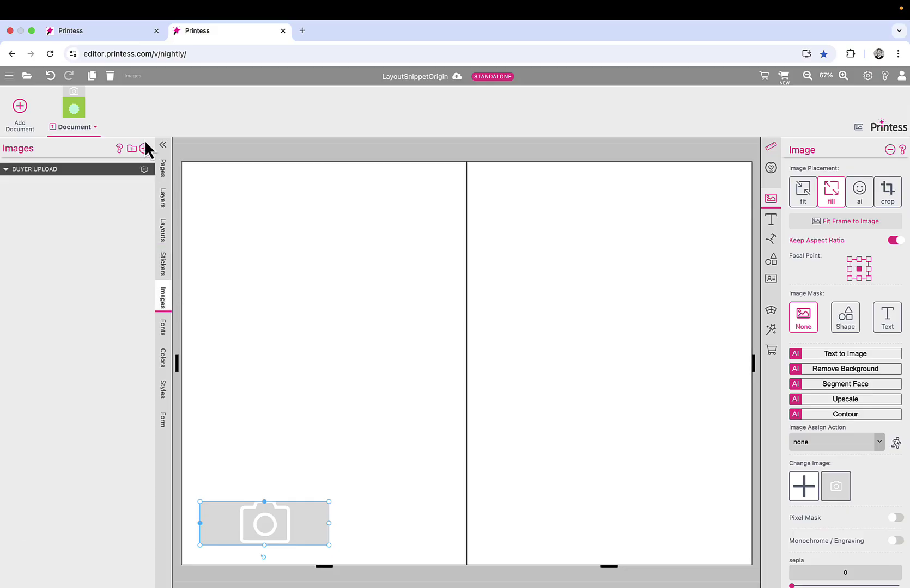
left_click(145, 148)
left_click(413, 329)
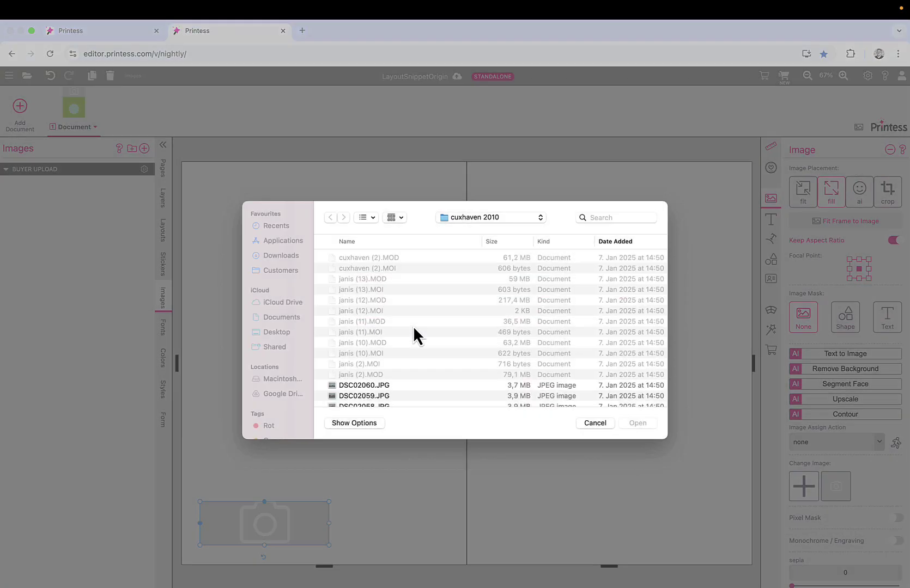
double_click(368, 382)
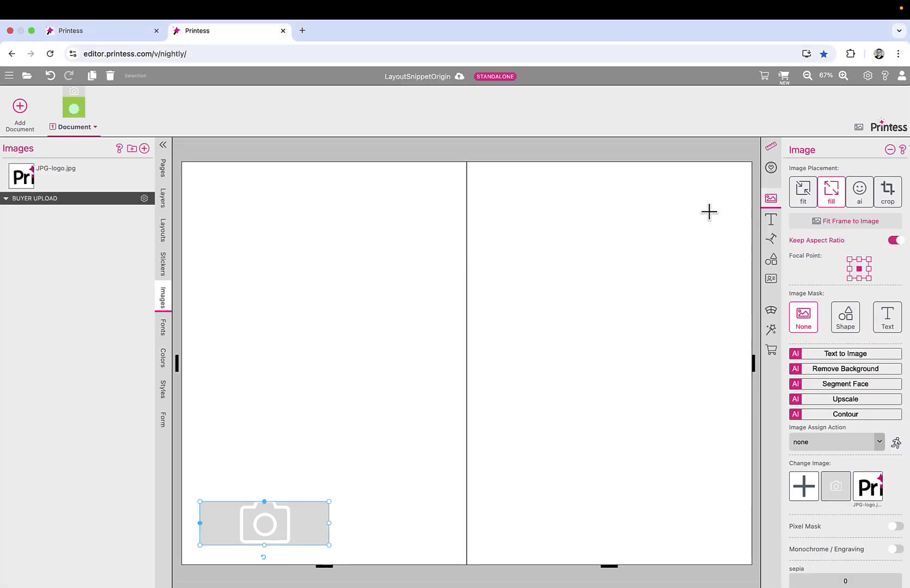
Assign JPG-logo.jpg to the frame with fit placement and place a duplicate near page 3's lower outer corner.
left_click(806, 191)
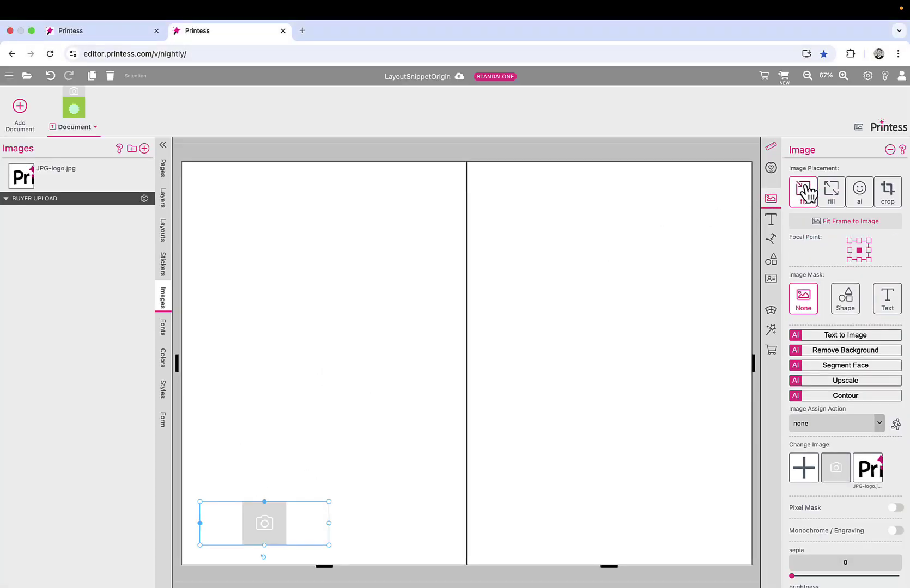
left_click(873, 477)
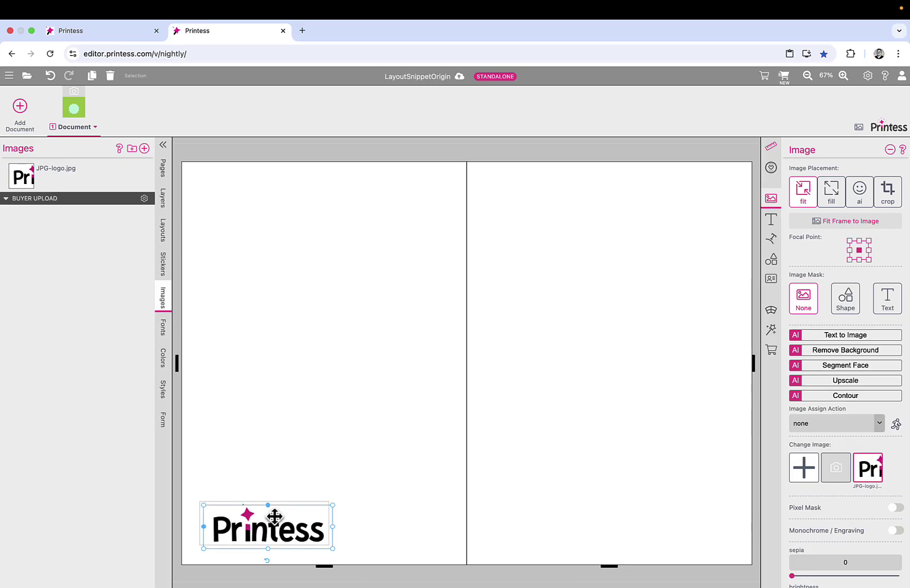
left_click_drag(277, 512, 634, 534)
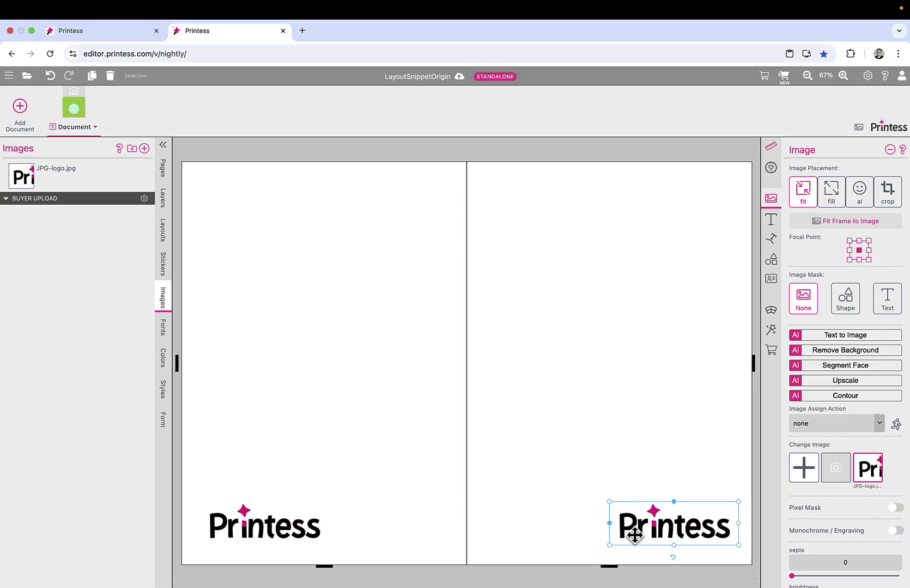
left_click(632, 466)
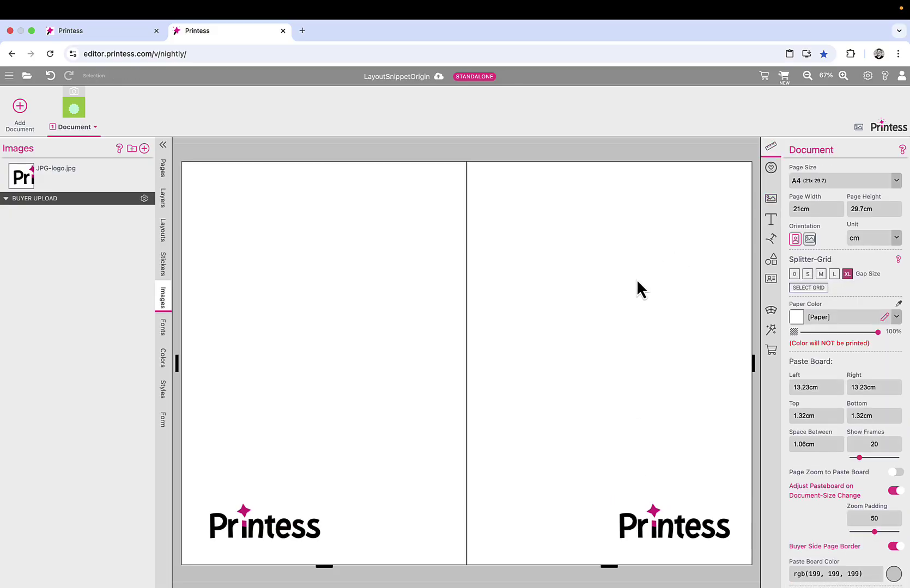
Test applying the pink heart layout snippet to page 2 in the buyer-side preview, and return to the editor.
left_click(784, 77)
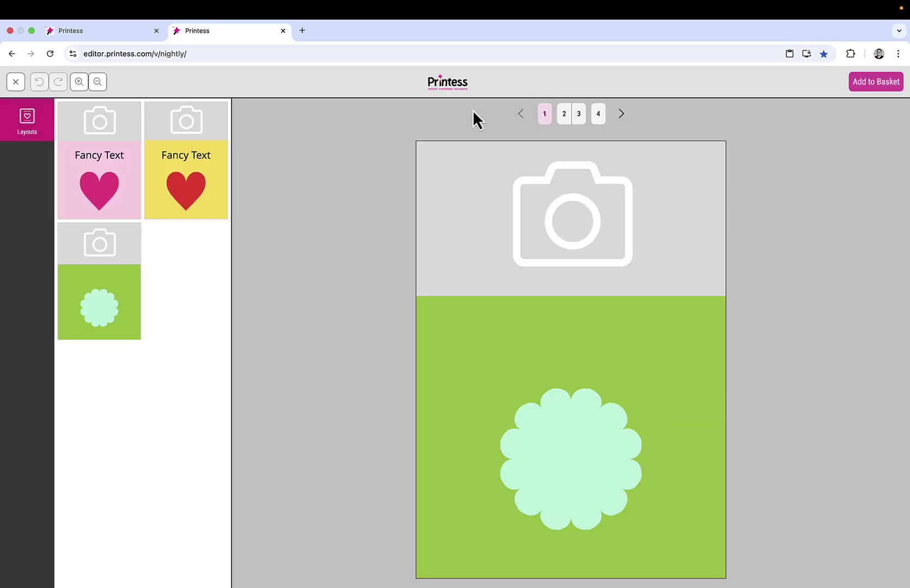
left_click(565, 113)
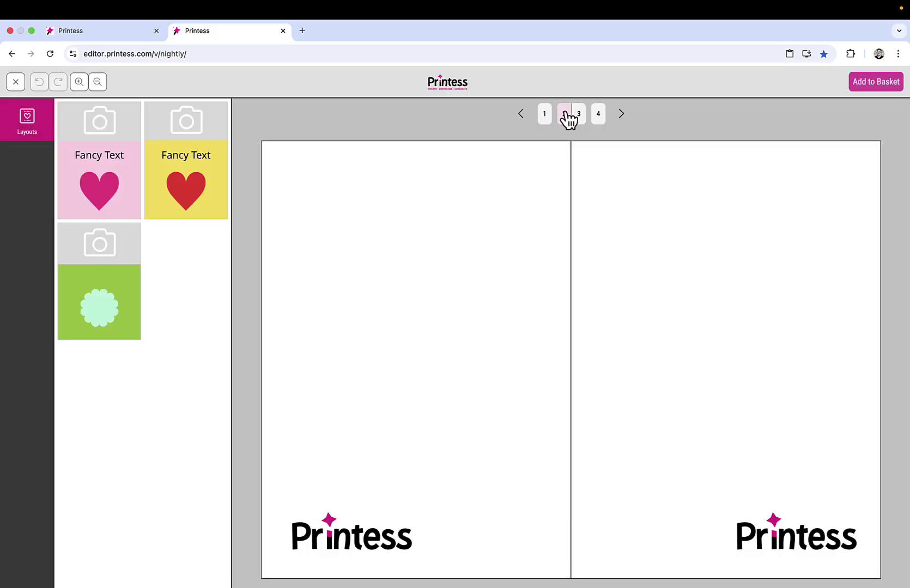
left_click(113, 166)
left_click(433, 371)
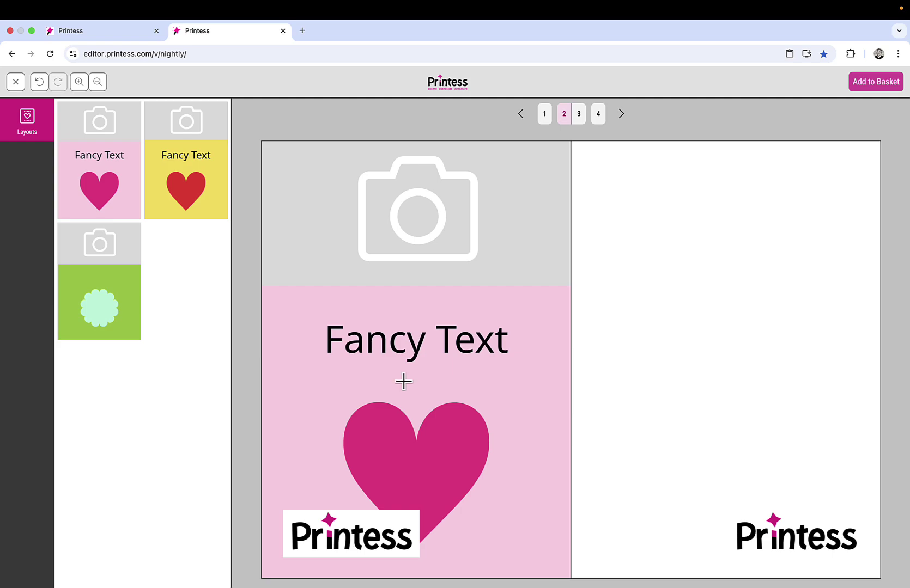
left_click(16, 82)
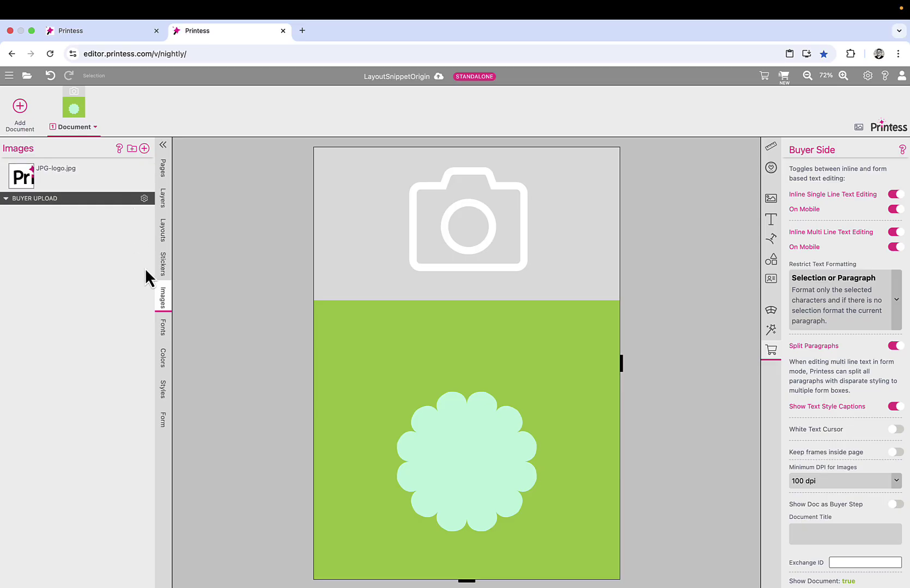
Set the origin of the logo frames on pages 2 and 3 to layout.
left_click(167, 178)
left_click(71, 264)
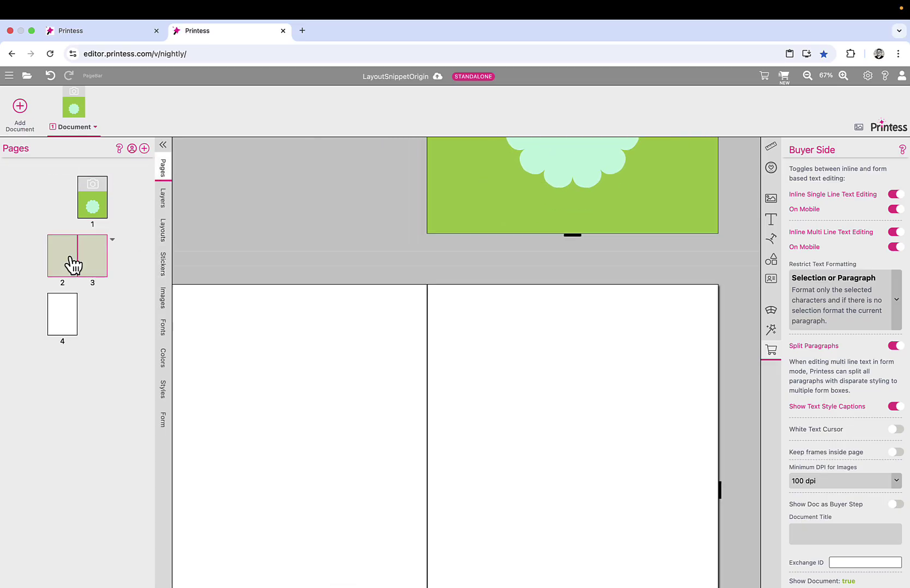
left_click(285, 527)
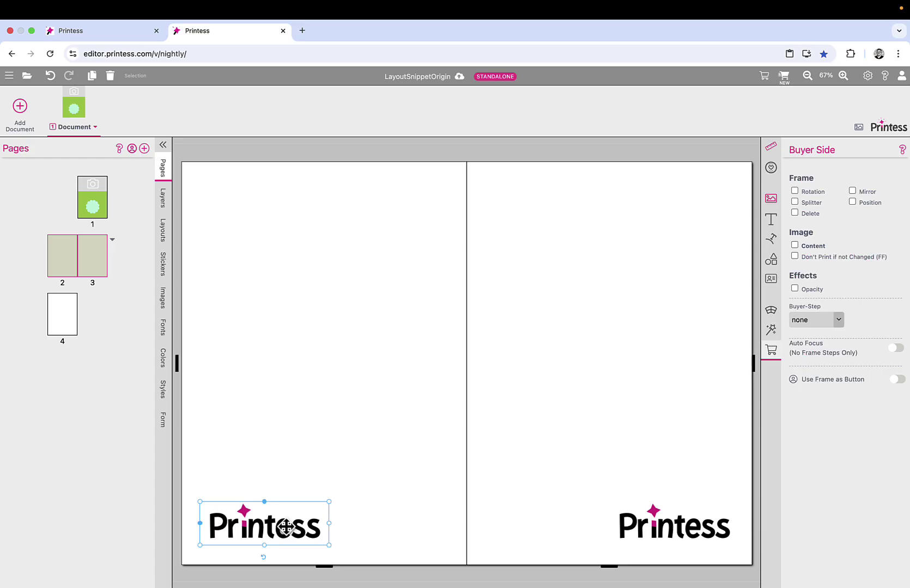
right_click(286, 527)
mouse_move(314, 561)
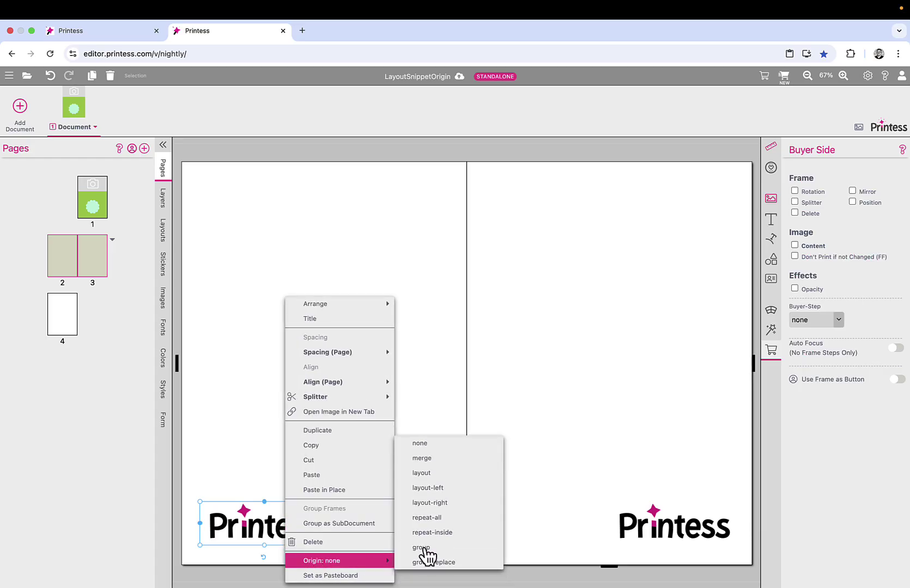
left_click(460, 473)
left_click(651, 531)
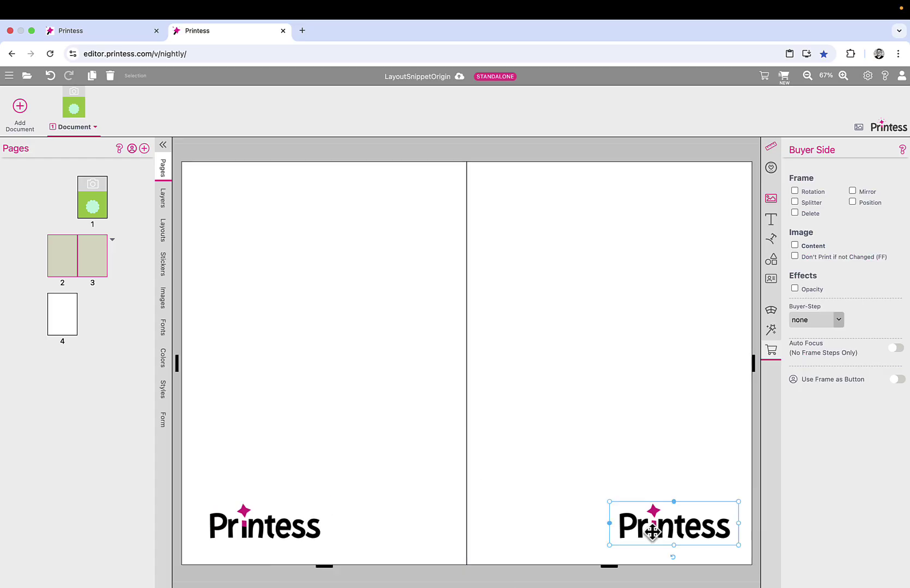
right_click(653, 531)
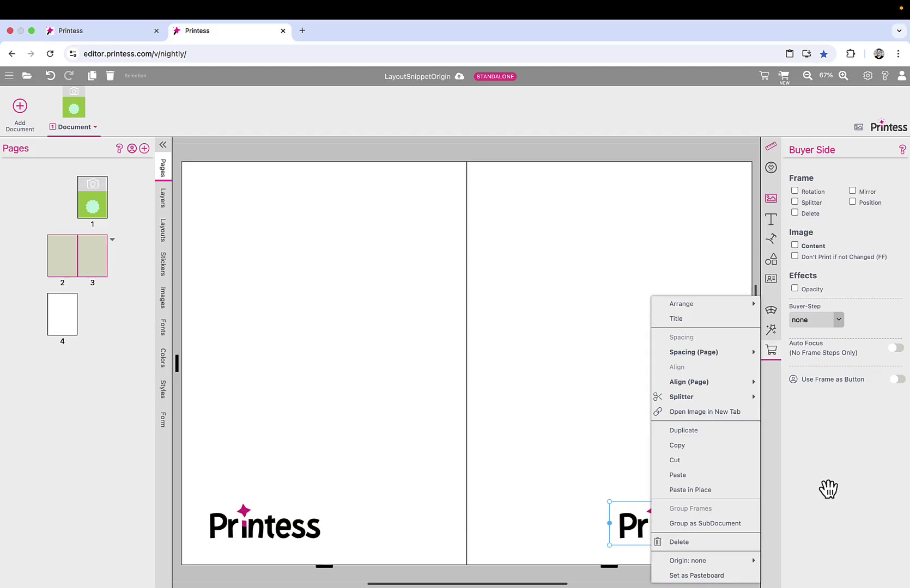
mouse_move(758, 567)
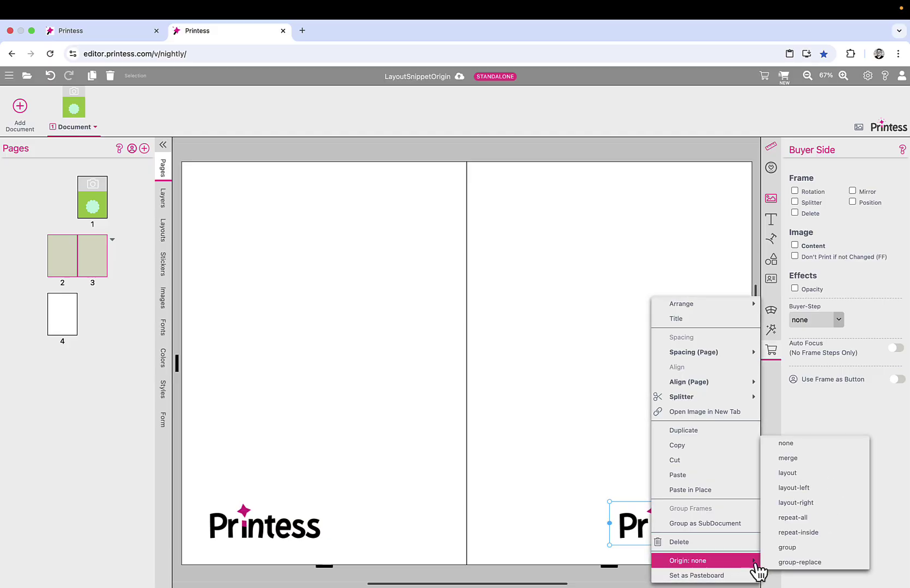
left_click(826, 475)
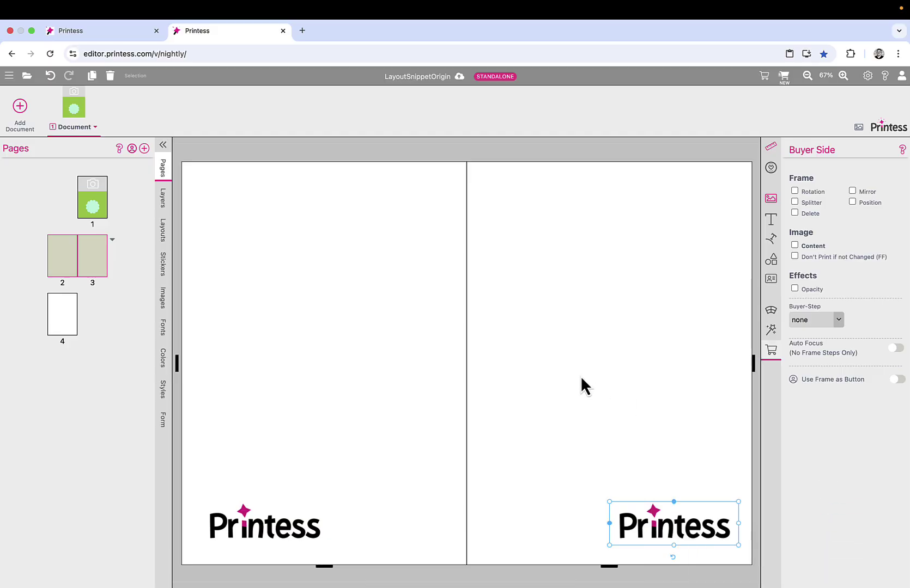
Retest the pink heart layout snippet on page 2 in the buyer-side preview and return to the editor.
left_click(785, 75)
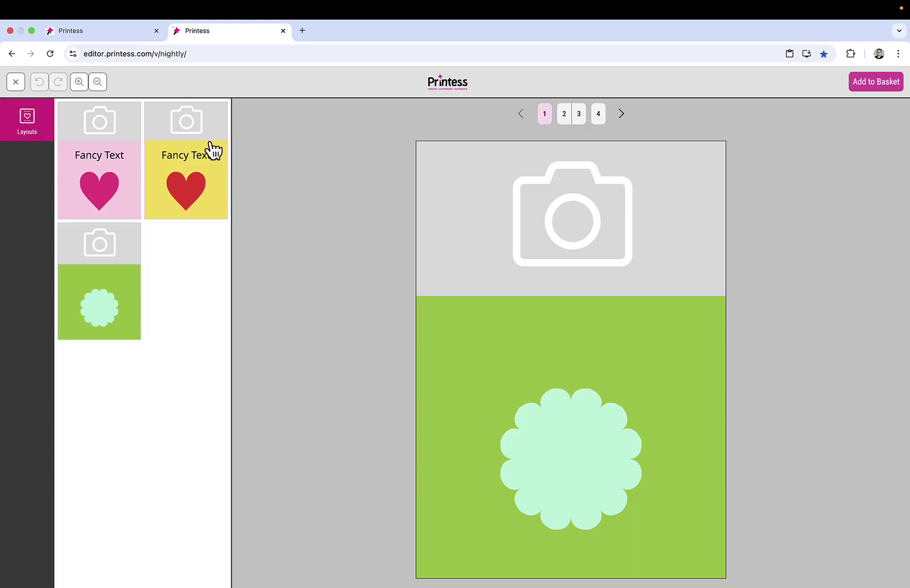
left_click(563, 114)
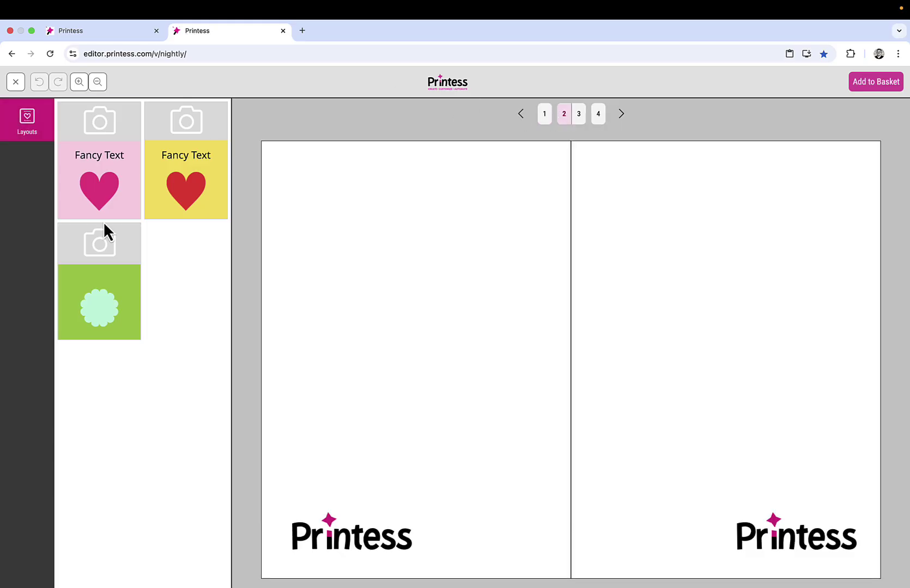
left_click_drag(93, 182, 436, 335)
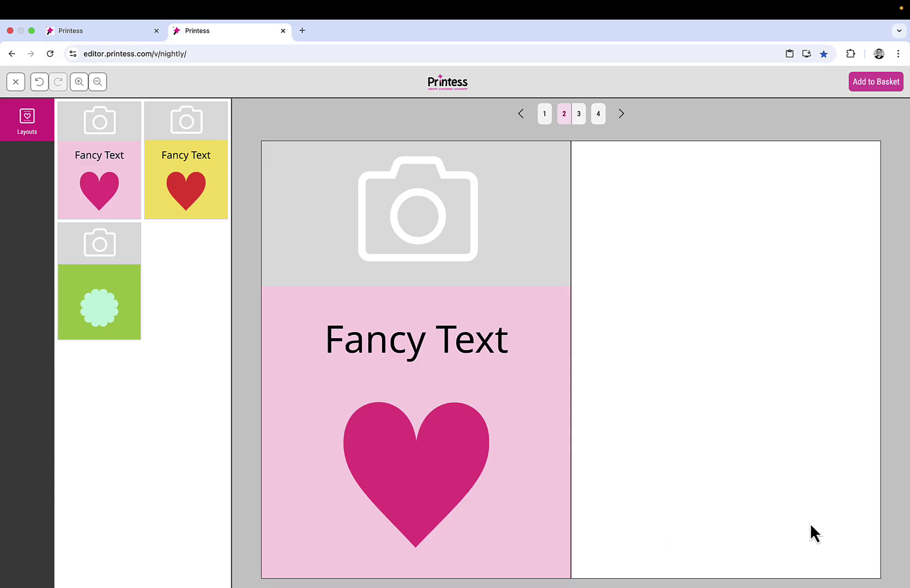
left_click(21, 79)
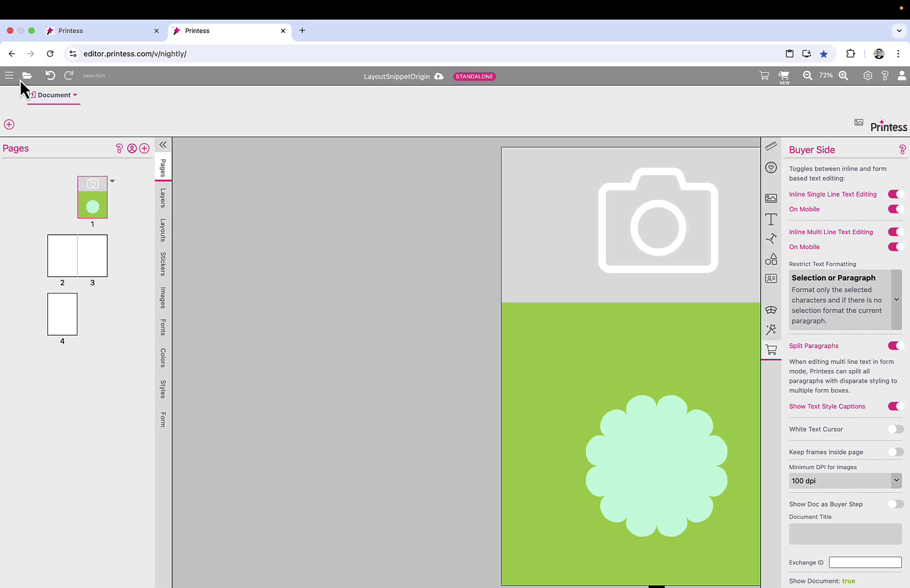
Set the origin of the logo frame on page 2 to layout-left.
left_click(62, 251)
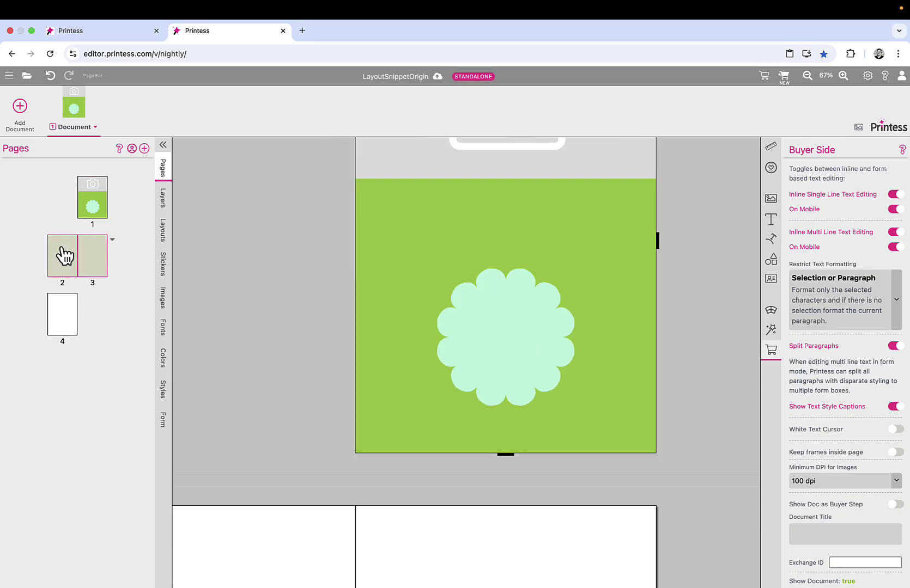
left_click(297, 529)
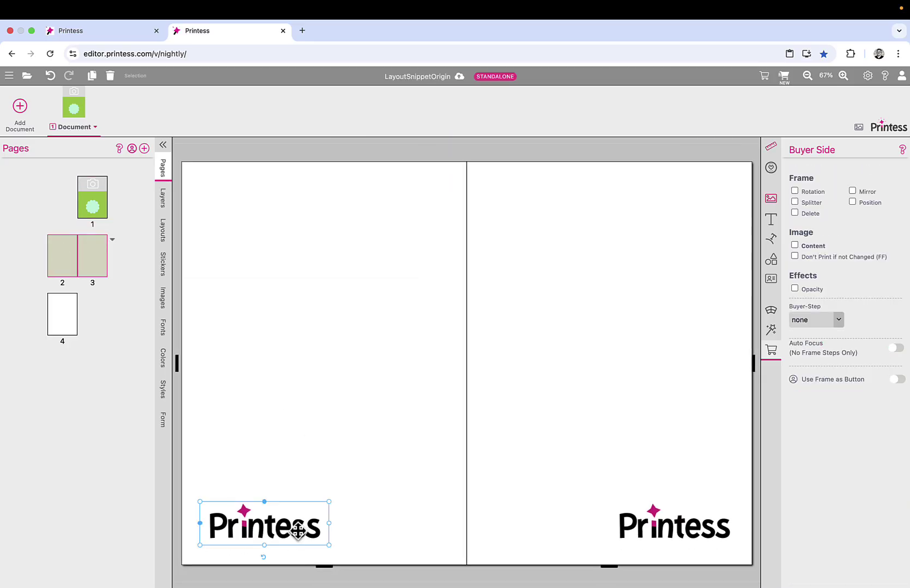
right_click(297, 529)
mouse_move(352, 565)
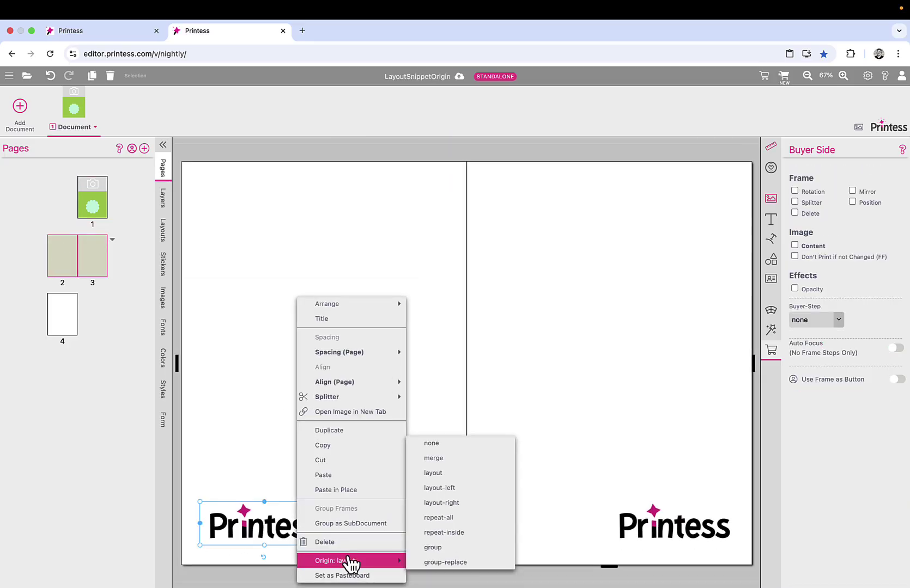
left_click(472, 487)
Set the origin of the logo frame on page 3 to layout-right.
left_click(675, 525)
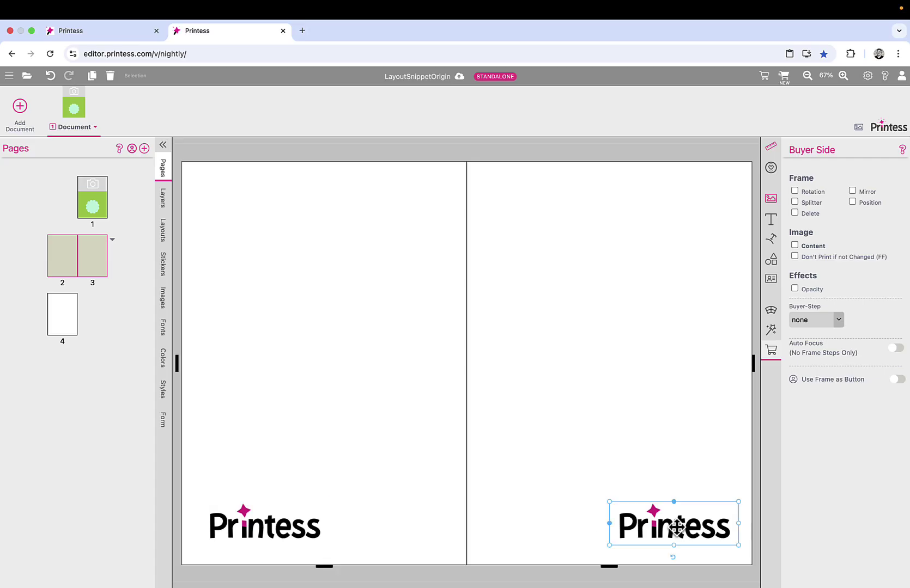
right_click(675, 526)
mouse_move(714, 562)
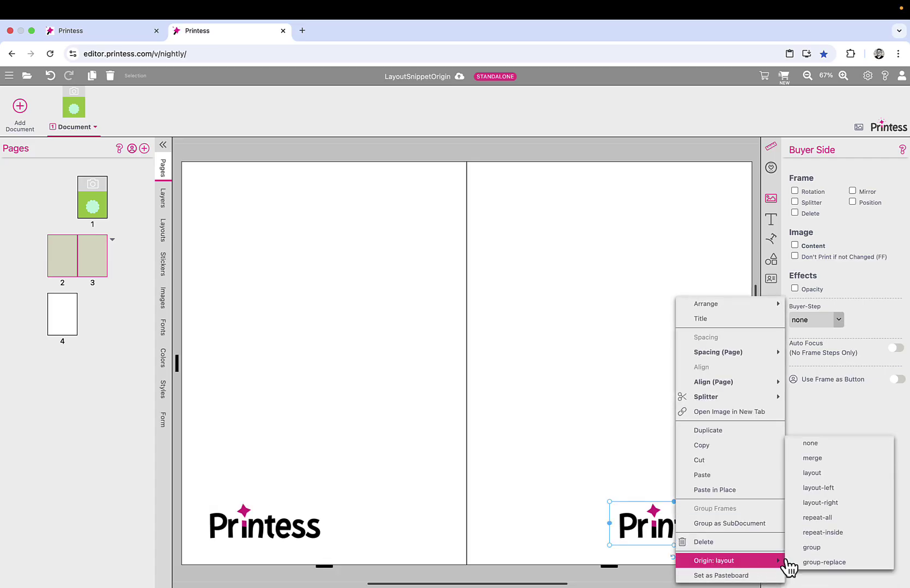
left_click(822, 503)
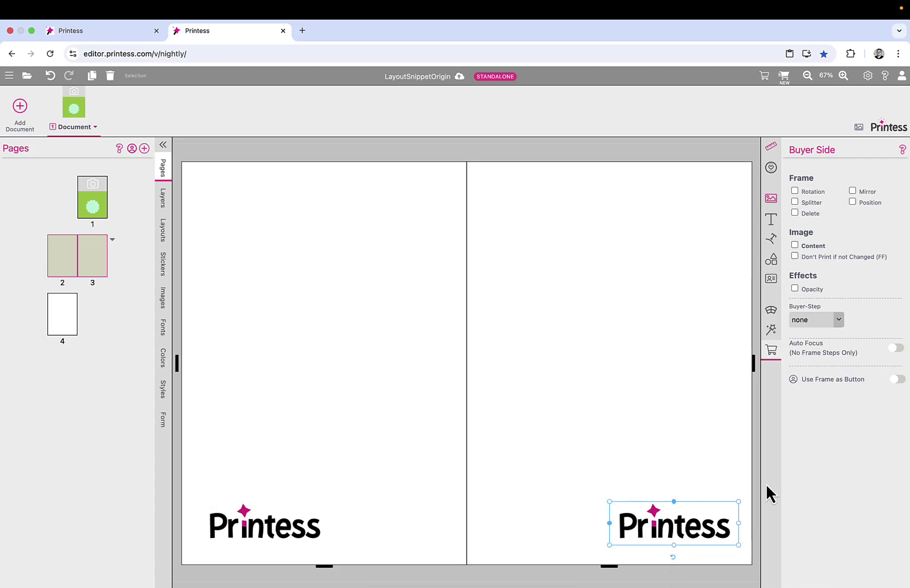
In the buyer-side preview, apply the green scalloped-circle layout snippet to page 2 and the yellow heart layout snippet to page 3.
left_click(785, 78)
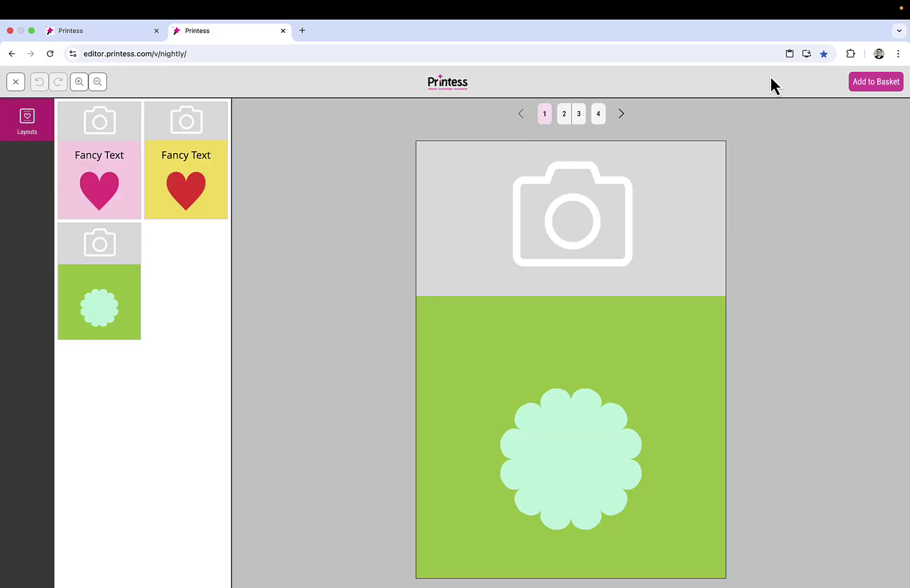
left_click(567, 115)
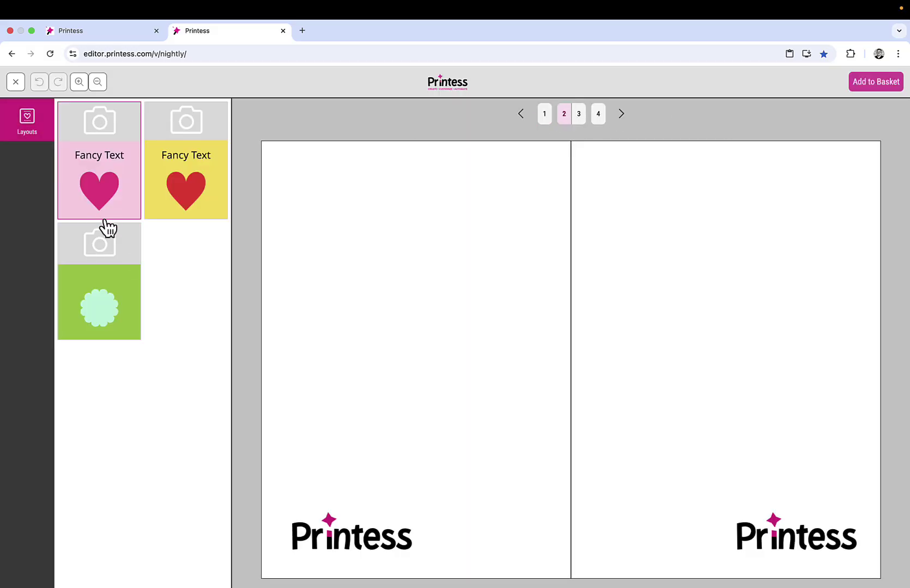
left_click(109, 256)
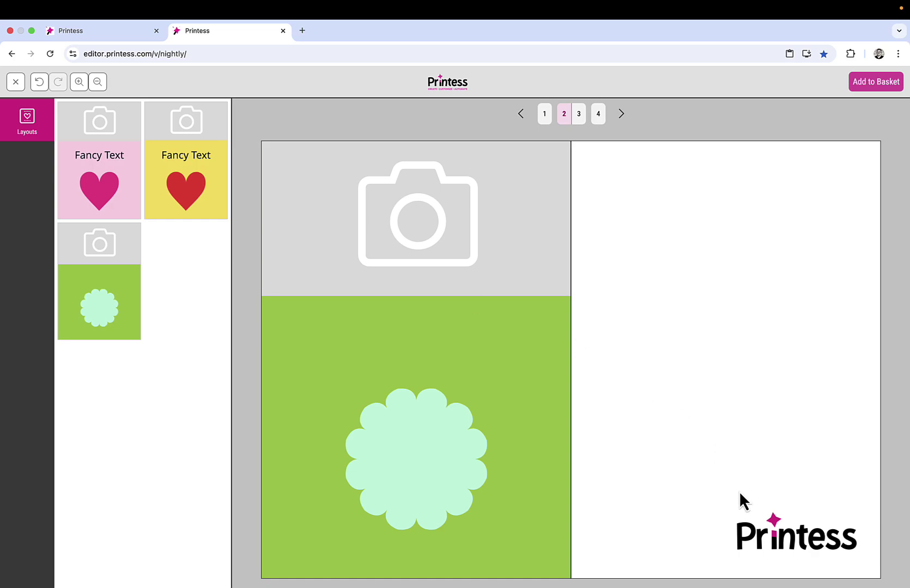
left_click(200, 191)
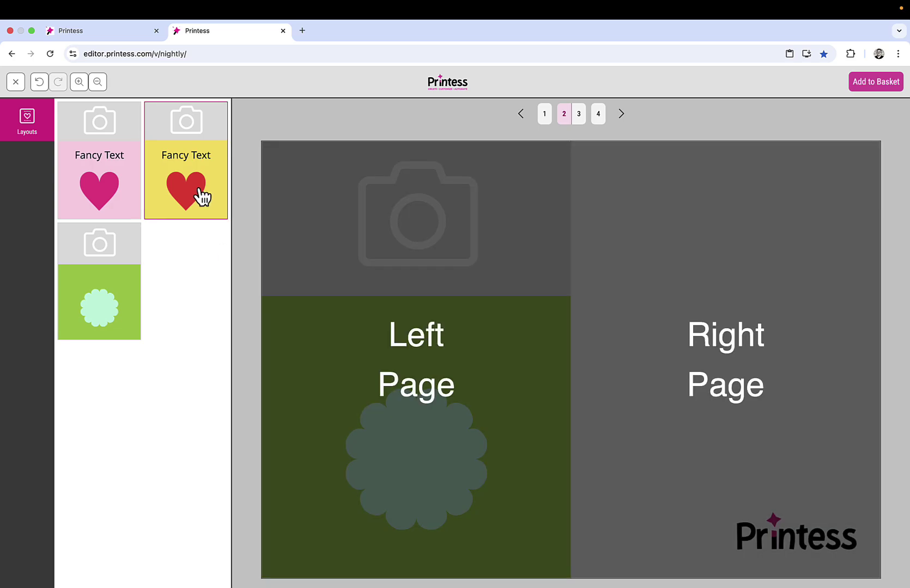
left_click(726, 360)
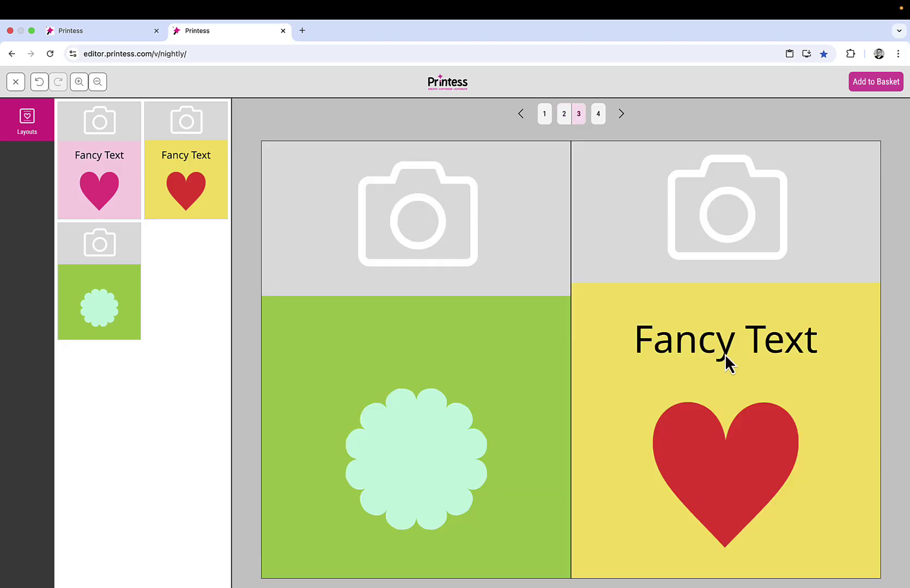